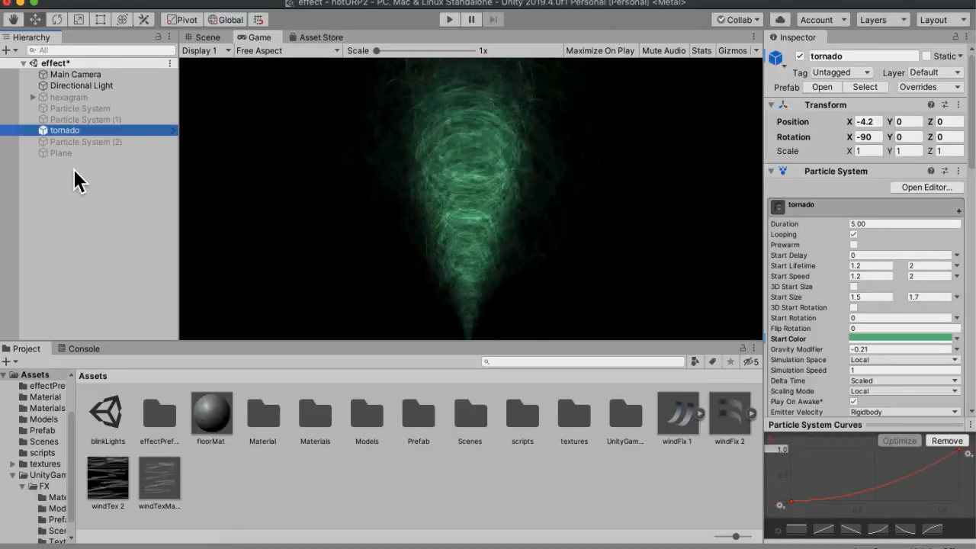
Switch to the web browser, open the official blender.org site from the search results and go to its Blender download.
key(super+1)
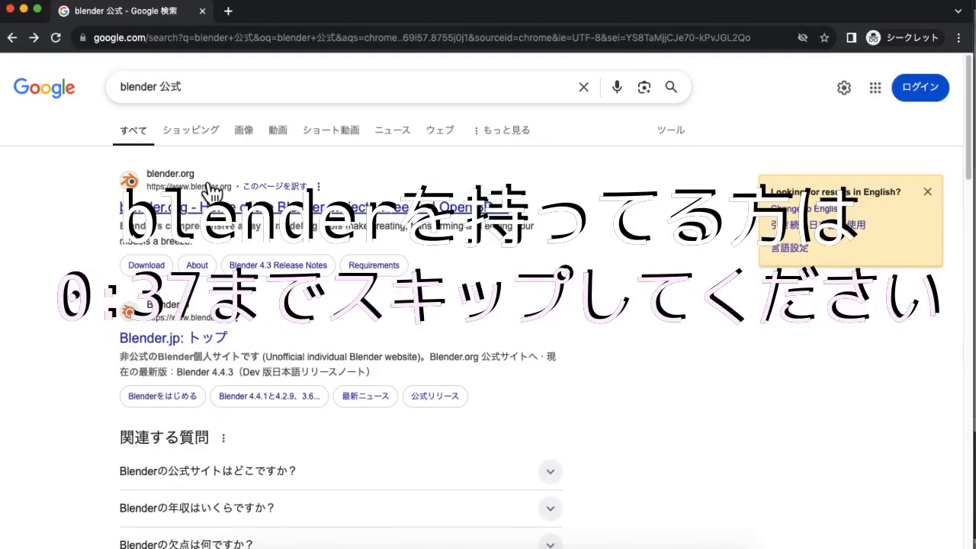
click(204, 217)
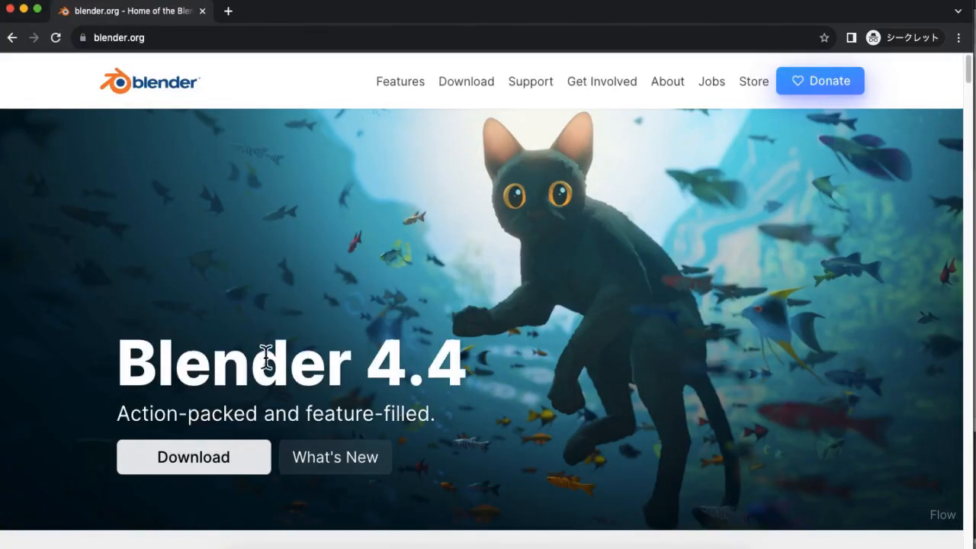
click(252, 465)
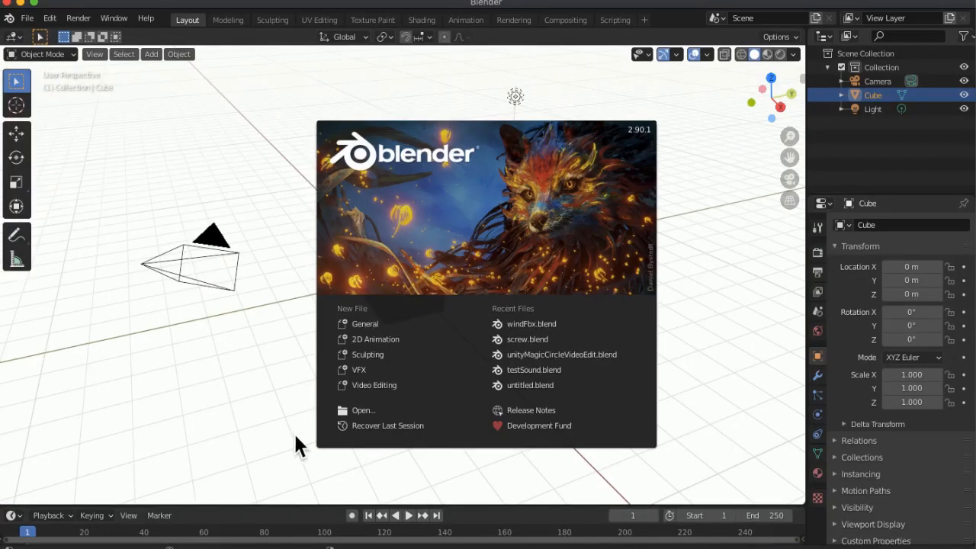
Start a new General file in Blender and delete the default cube.
click(370, 326)
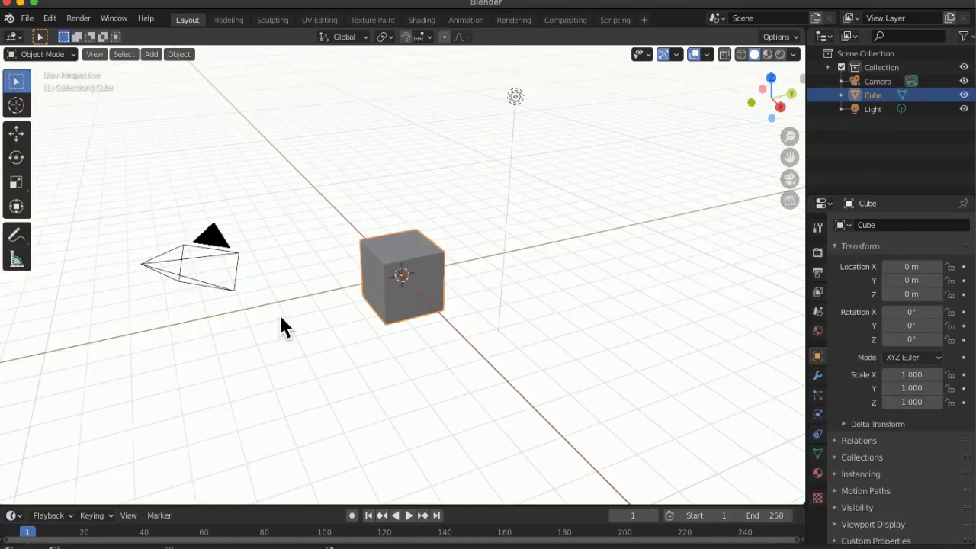
key(x)
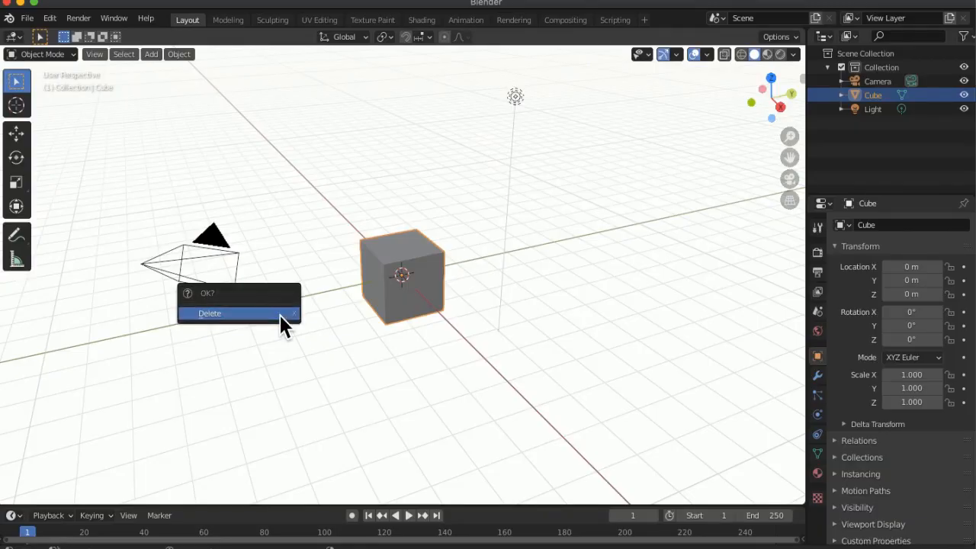
click(280, 315)
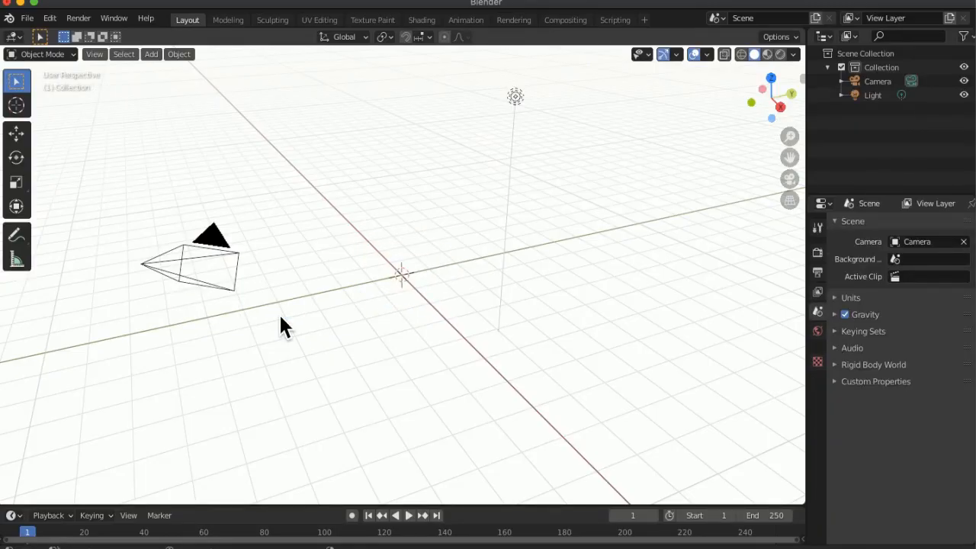
Add a mesh circle at the scene origin.
click(154, 61)
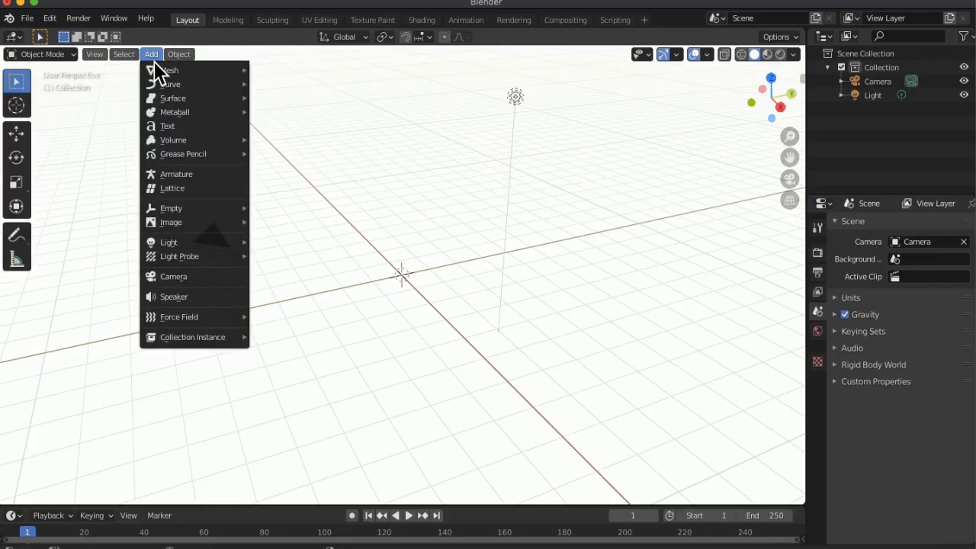
mouse_move(185, 72)
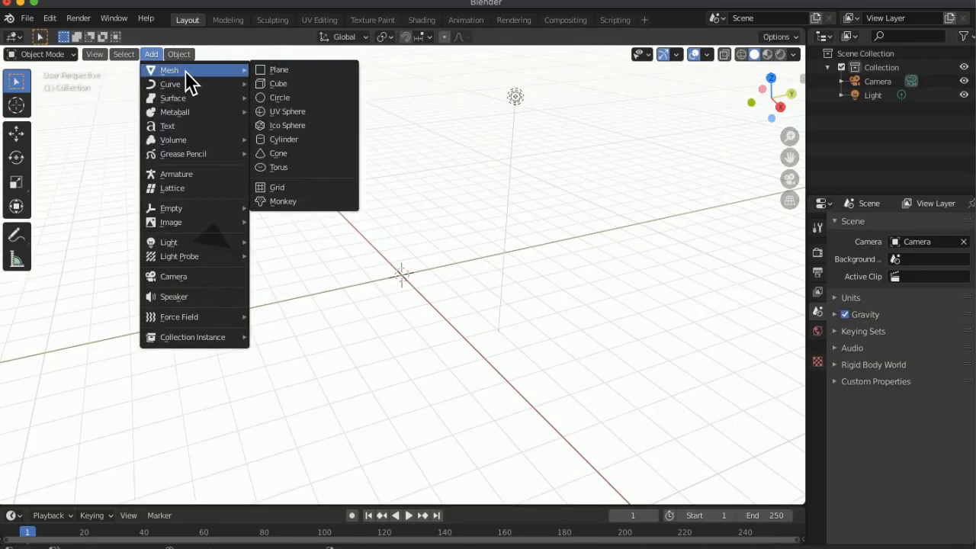
click(283, 97)
In Edit Mode, delete the circle's vertices on the near side of the Y axis, keeping a half-circle arc.
scroll(454, 309, up, 7)
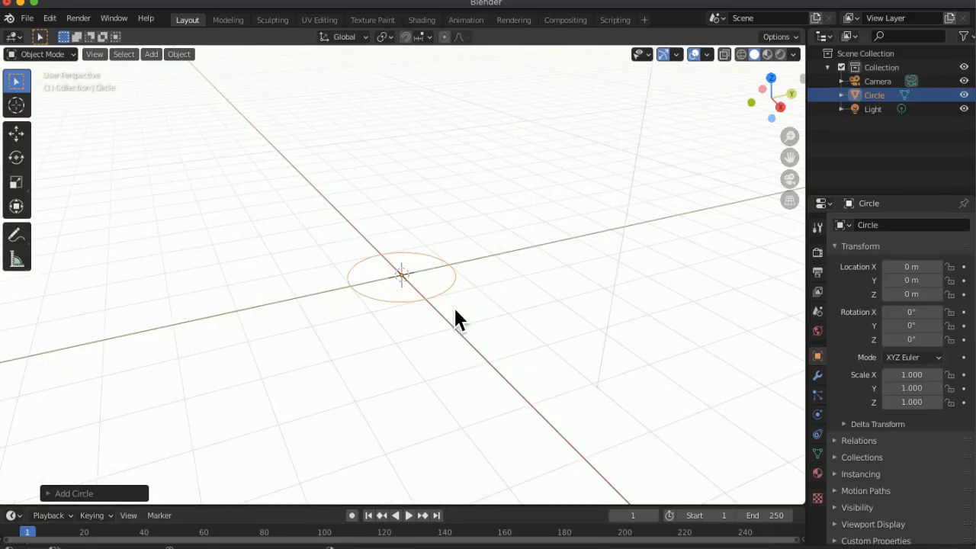
click(583, 324)
middle_drag(583, 324, 534, 376)
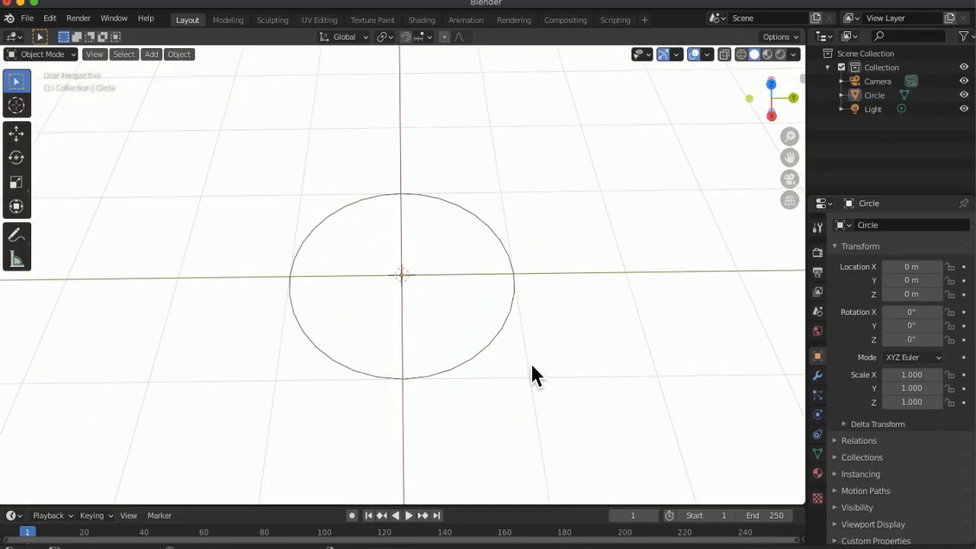
key(Tab)
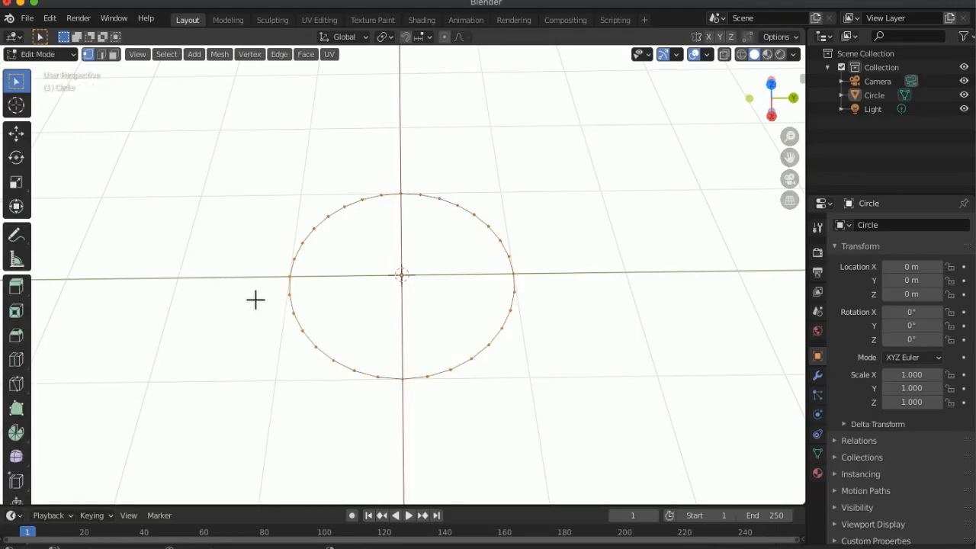
drag(256, 299, 575, 394)
key(x)
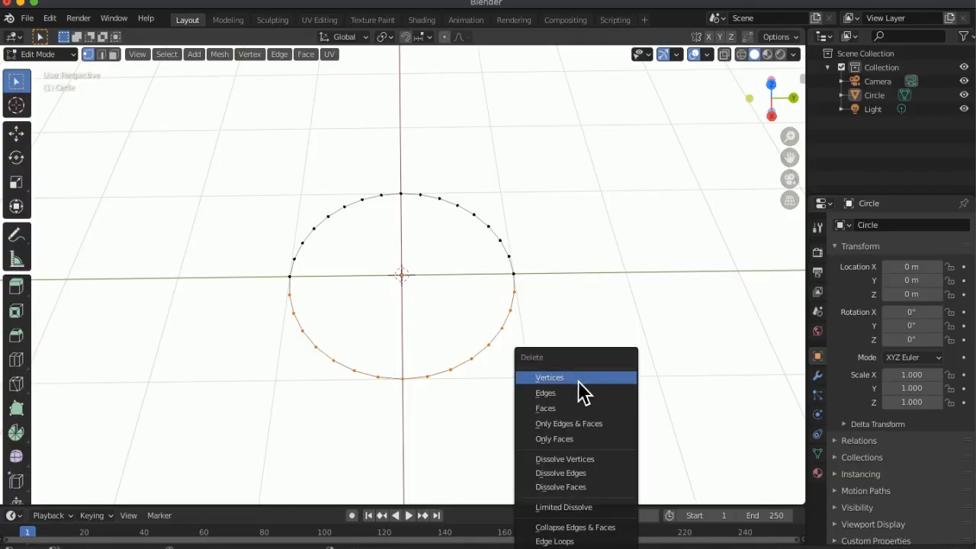
click(581, 389)
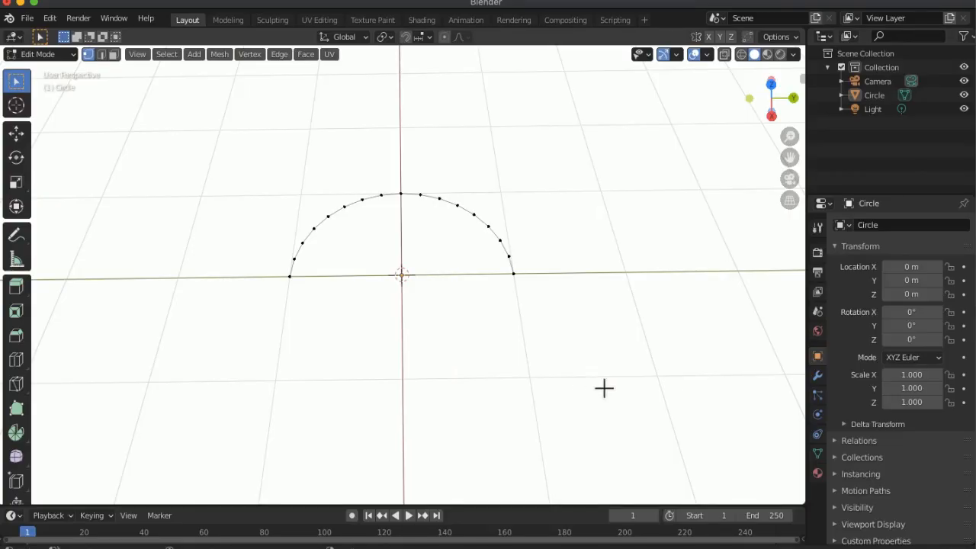
Add a Screw modifier to the half circle and set its Screw value to 1.1 m.
click(818, 376)
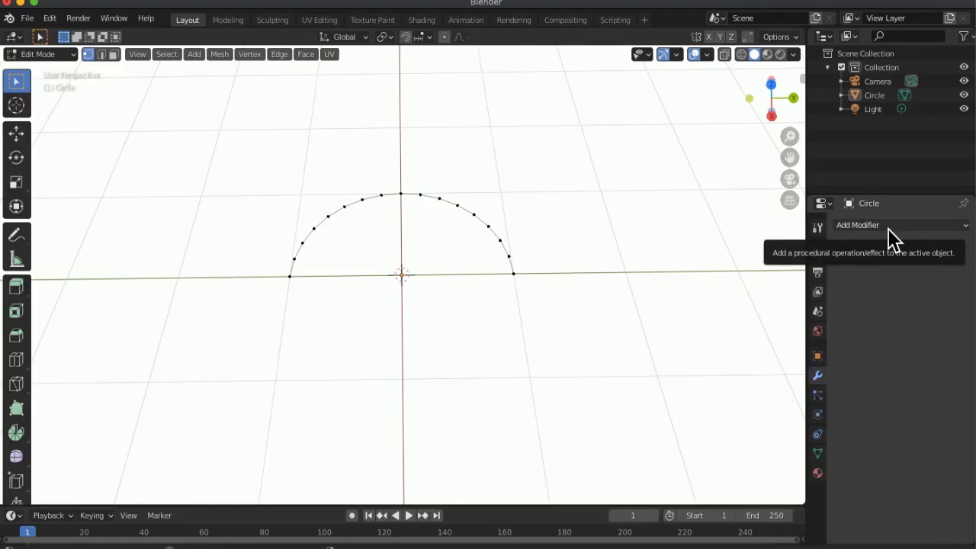
click(892, 229)
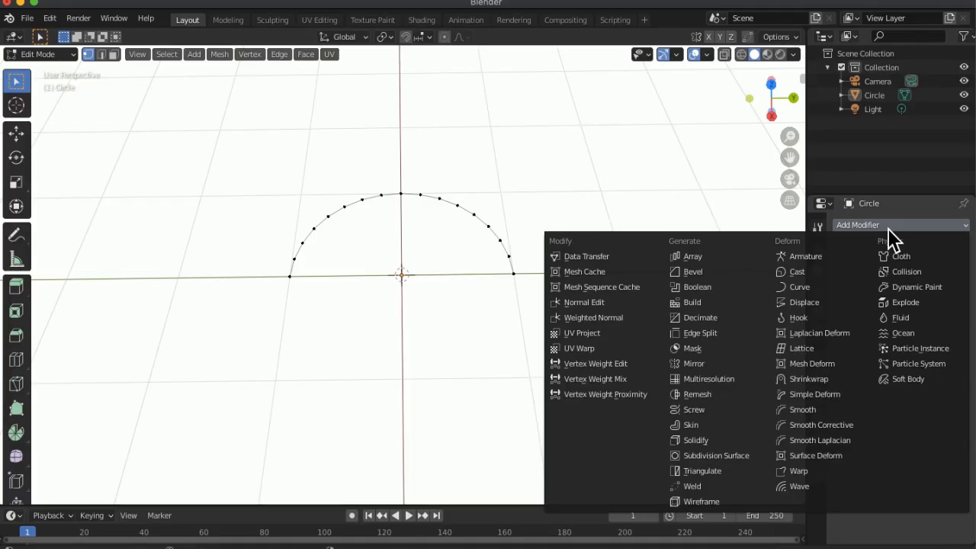
click(746, 414)
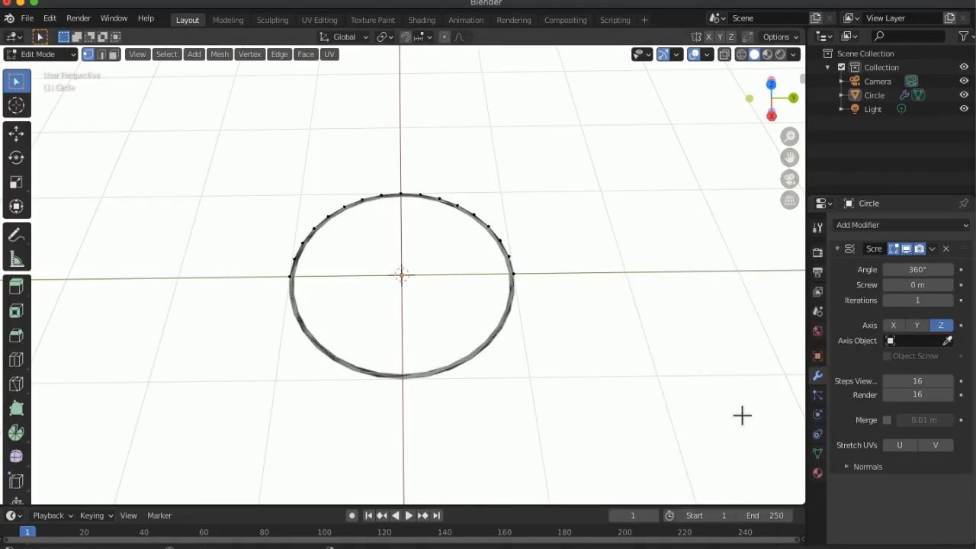
click(935, 290)
text(1.1)
key(Return)
Set the Screw modifier's Iterations to 2 and its Angle to 310°.
middle_drag(709, 362, 705, 289)
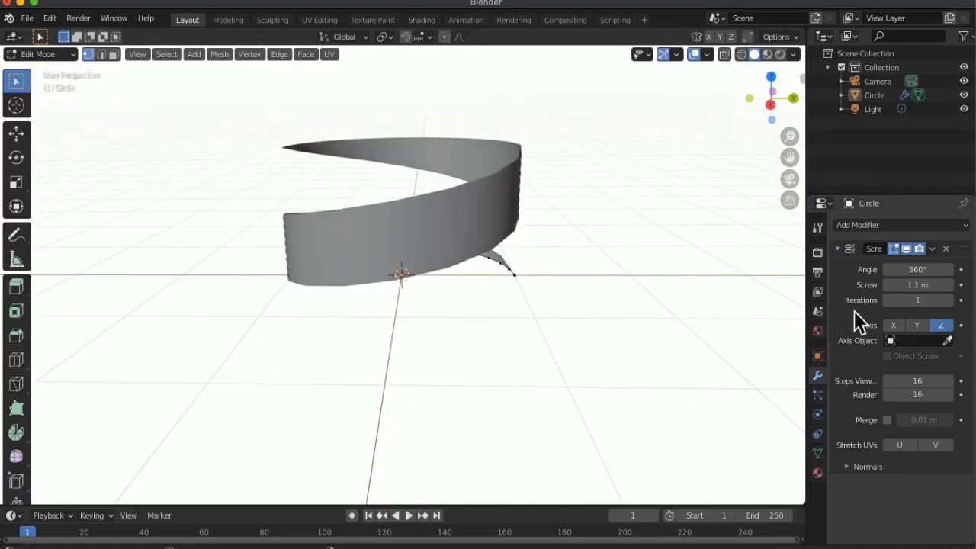
click(921, 305)
text(2)
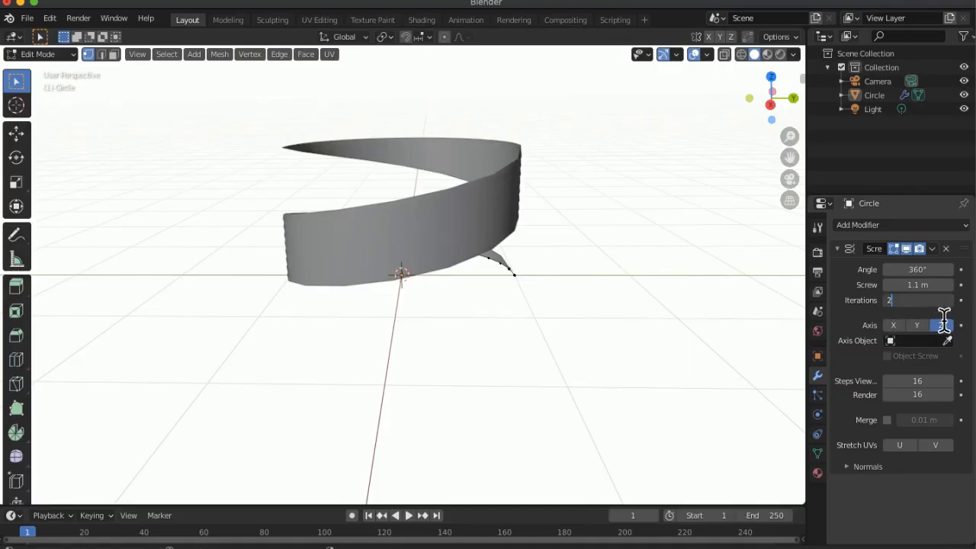
key(Return)
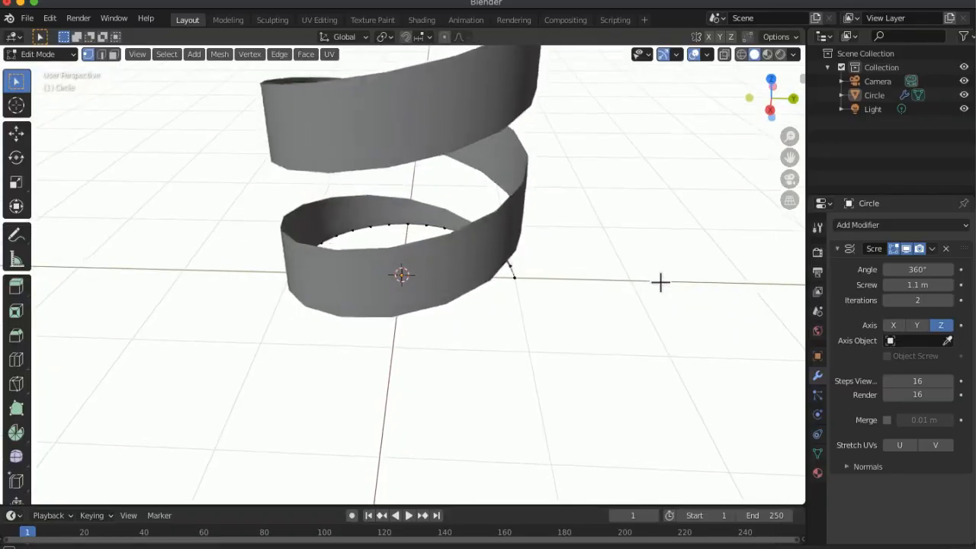
shift+middle_drag(659, 261, 657, 338)
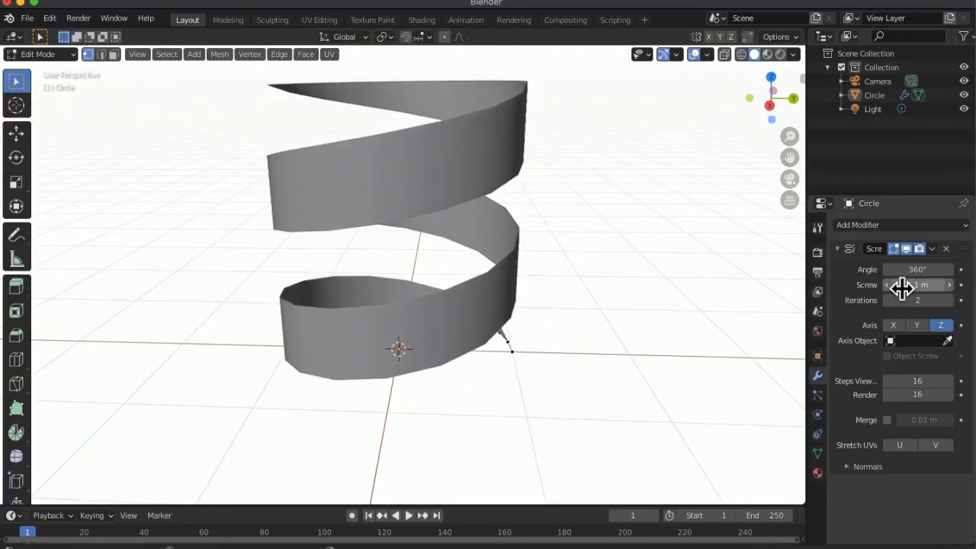
click(918, 275)
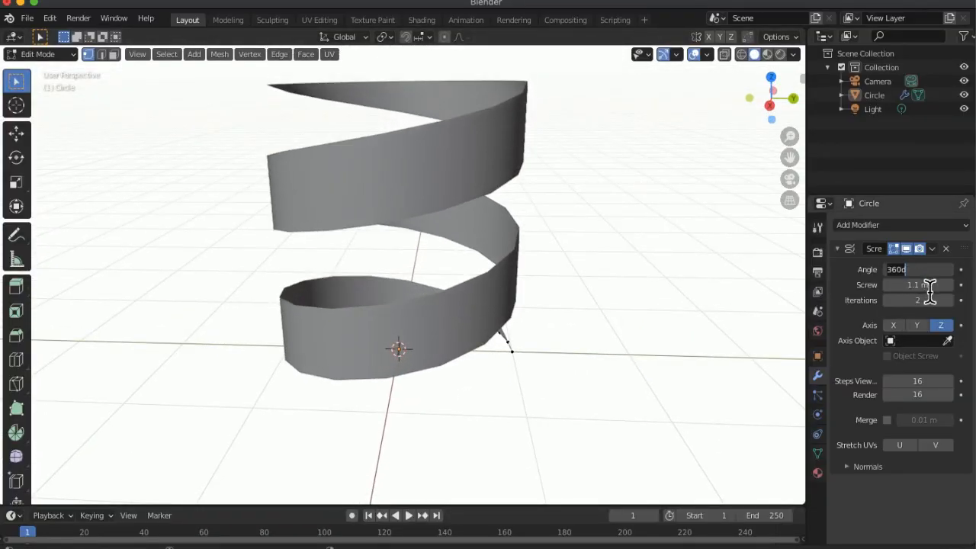
text(310)
key(Return)
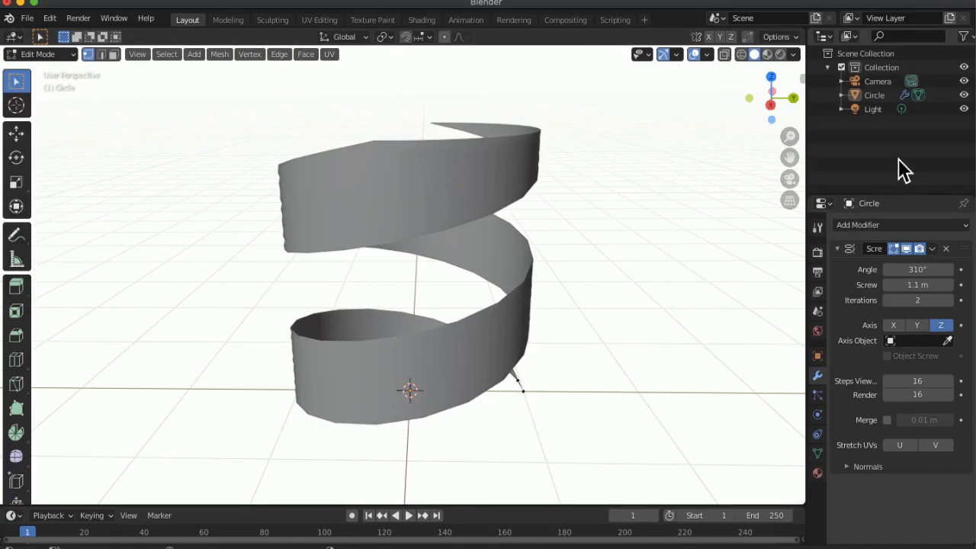
Rename the Circle object to "tornado".
double_click(871, 101)
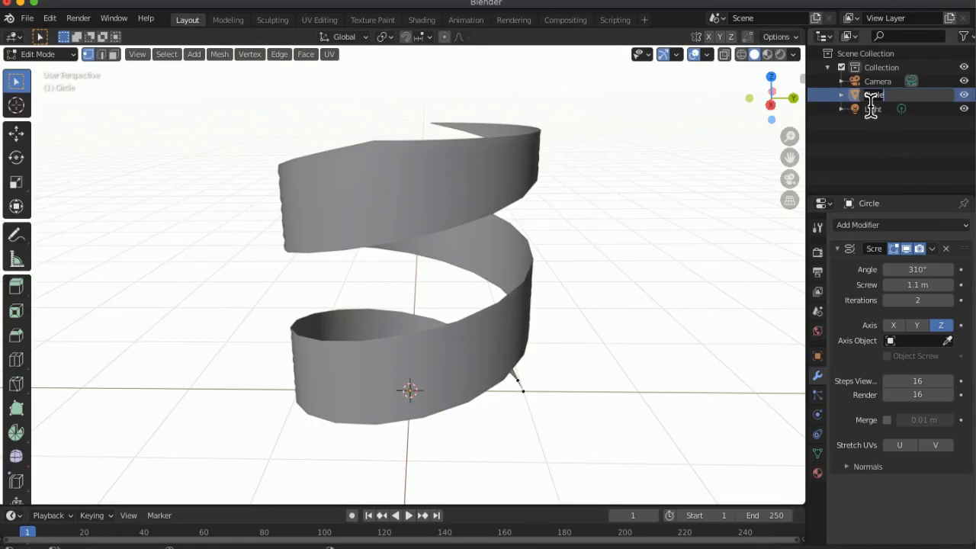
key(BackSpace)
text(tornado)
key(Return)
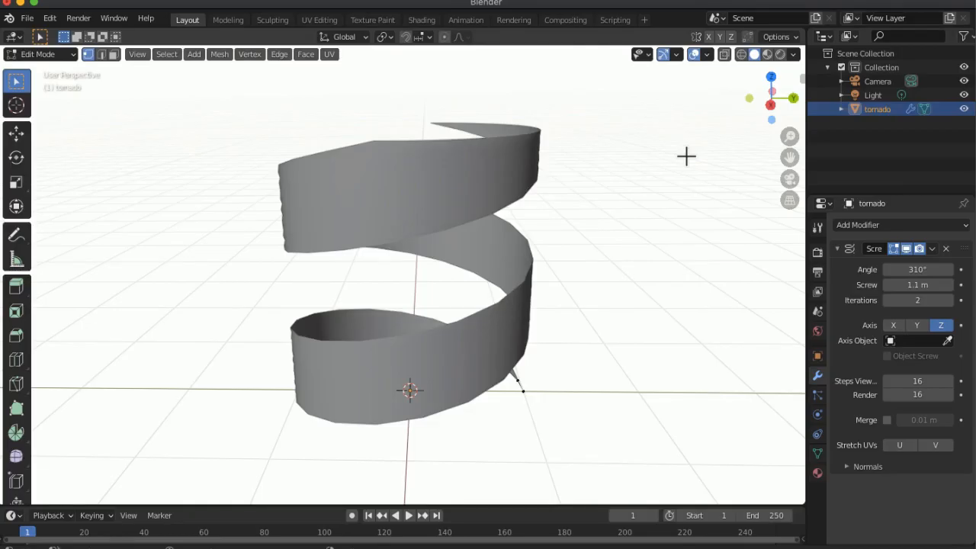
Export the model as FBX under the name torando.fbx, with object types limited to Mesh and Apply Transform enabled.
click(26, 19)
mouse_move(81, 223)
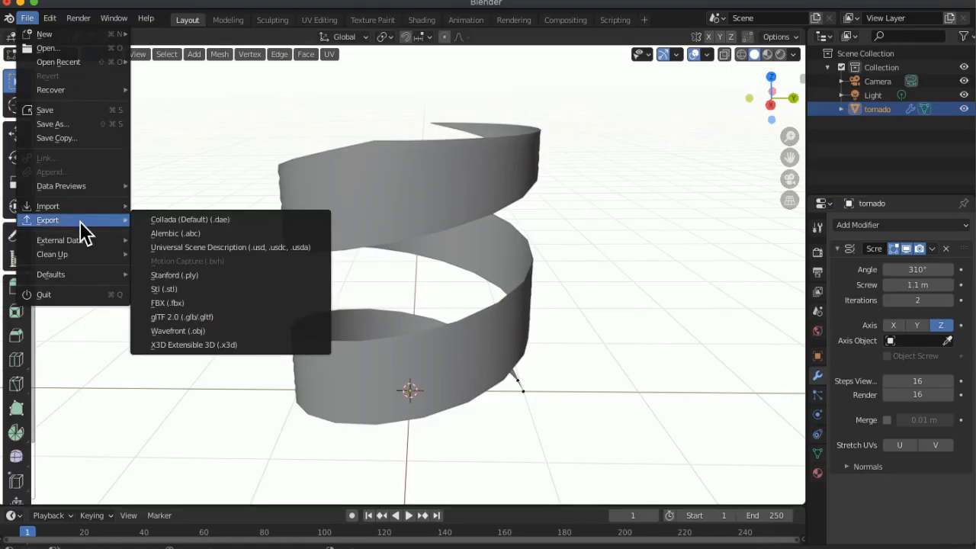
click(252, 303)
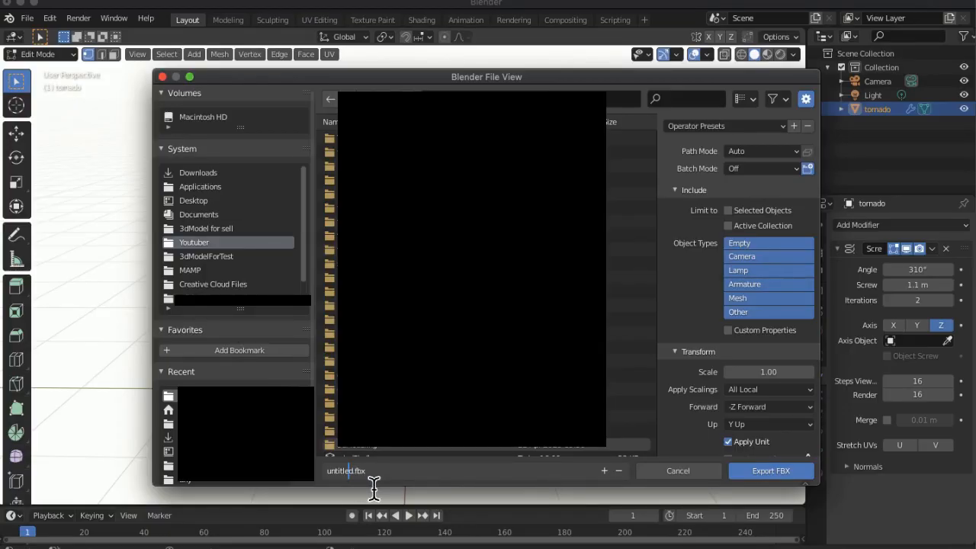
text(torando)
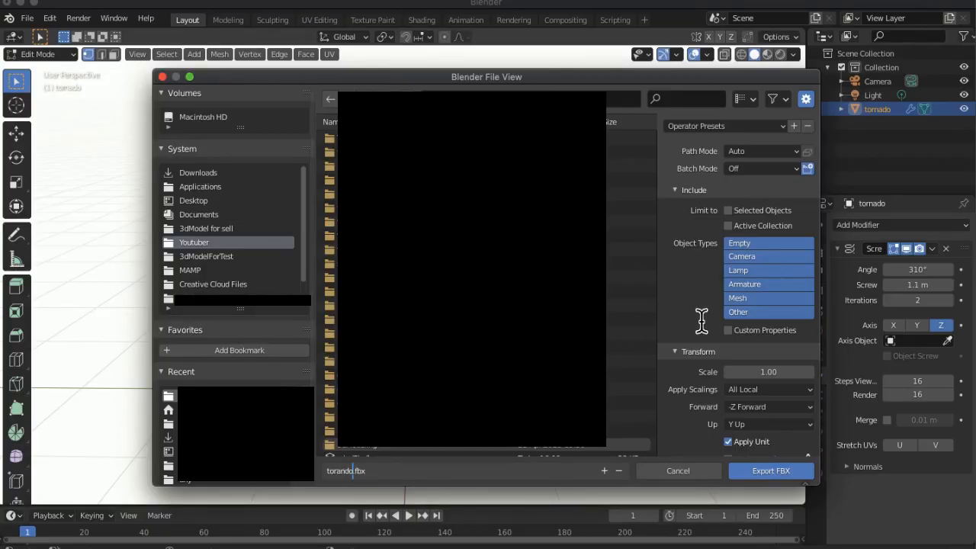
click(757, 302)
click(758, 300)
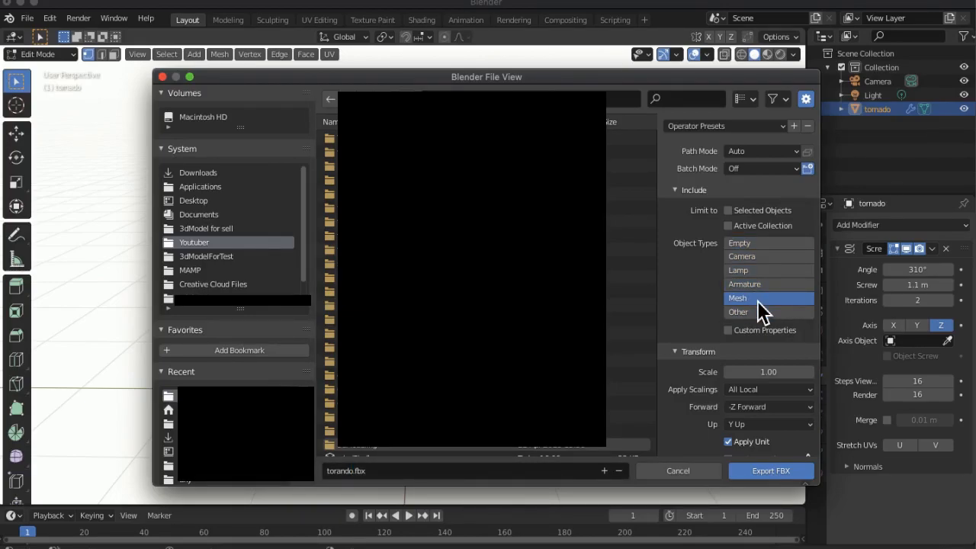
scroll(758, 309, down, 3)
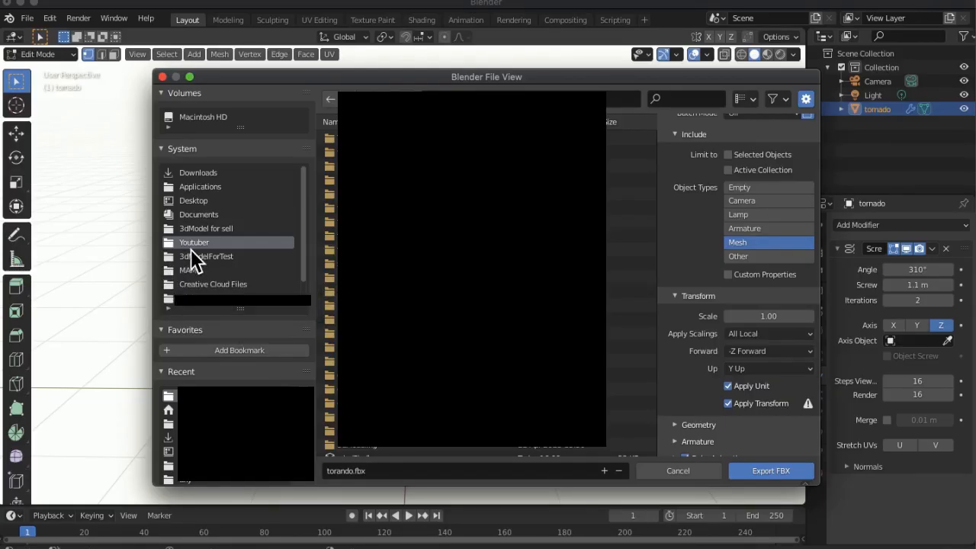
click(769, 473)
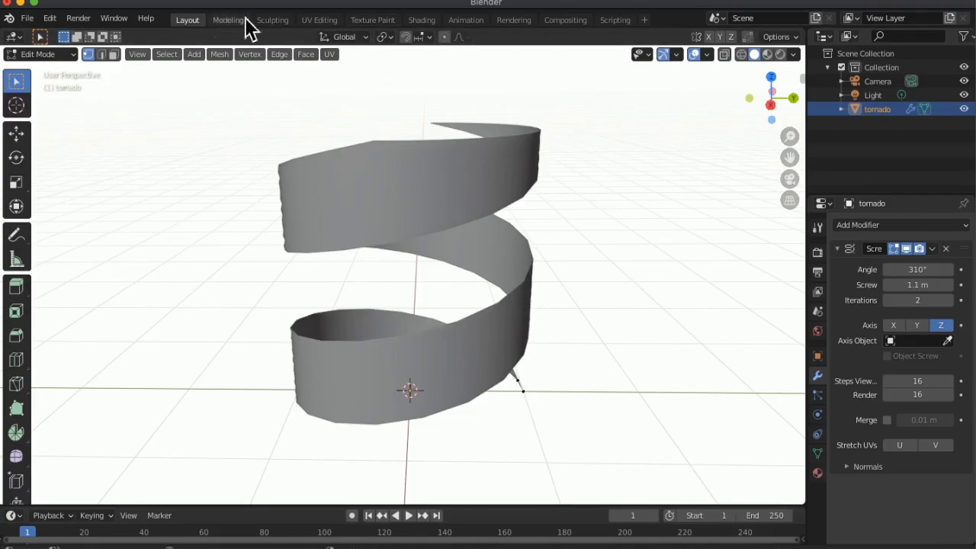
In the Texture Paint workspace, widen the image editor and create a blank black image 32 px wide and 32 px high.
click(371, 23)
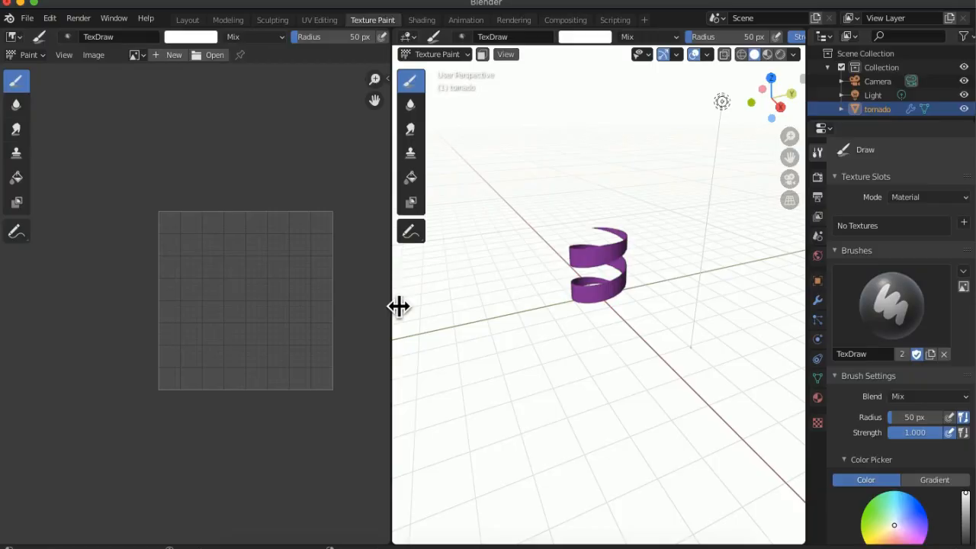
drag(399, 306, 686, 306)
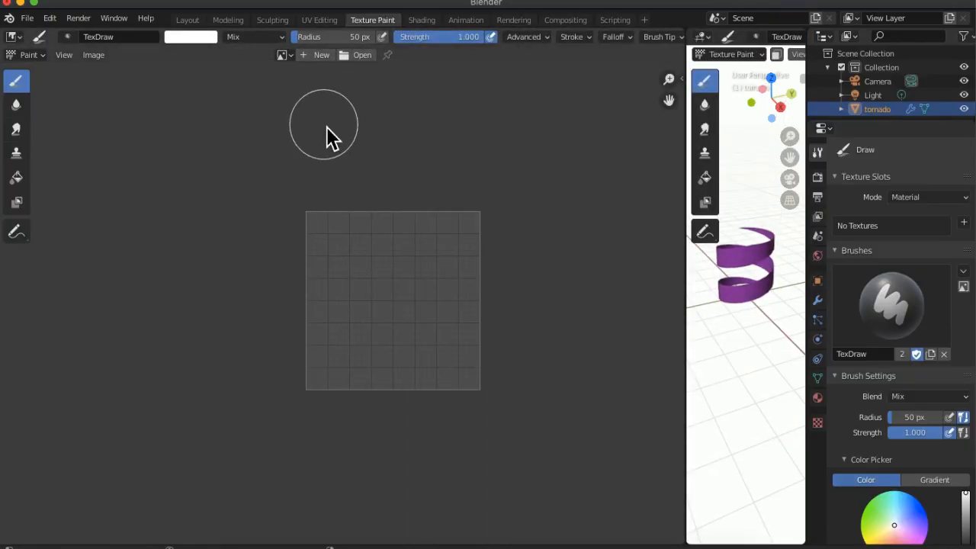
click(321, 73)
click(359, 100)
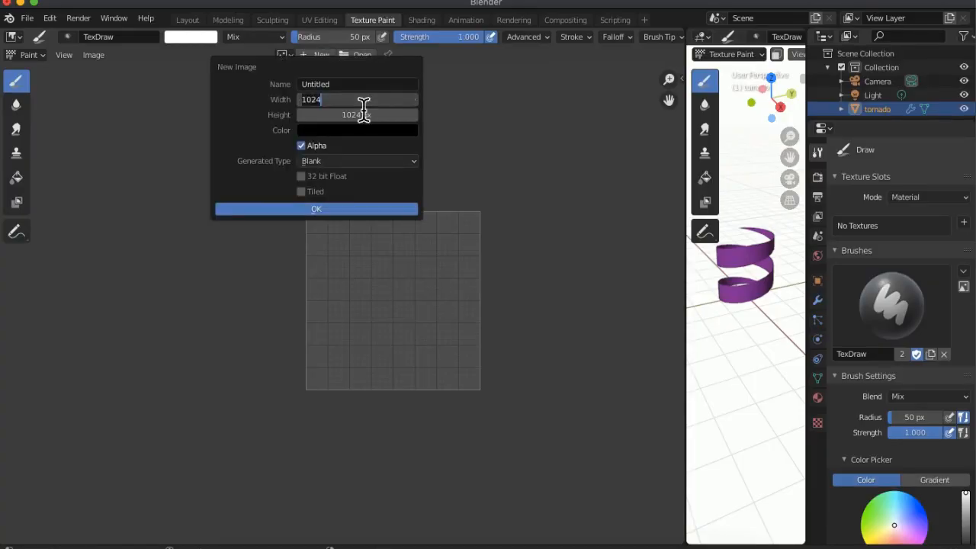
text(32)
click(358, 115)
text(32)
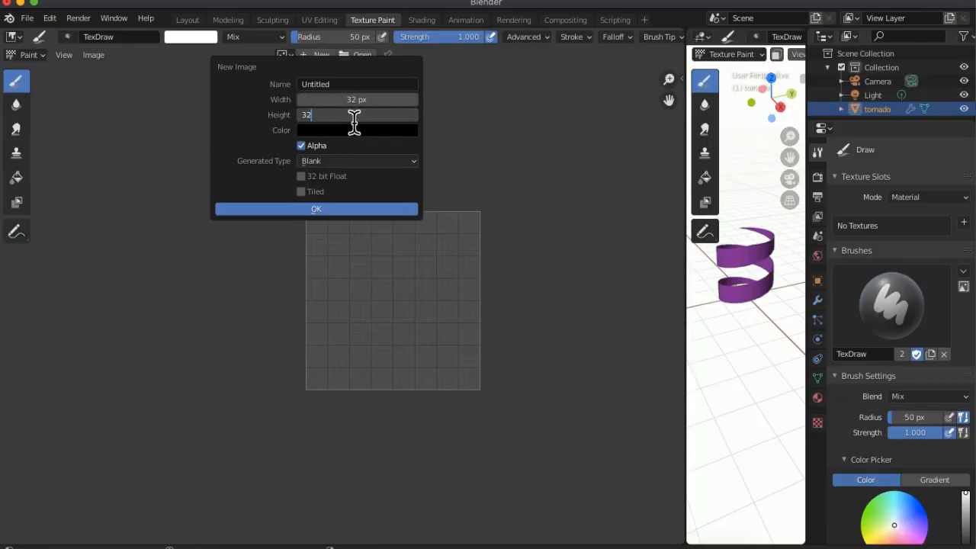
click(324, 213)
scroll(388, 311, up, 4)
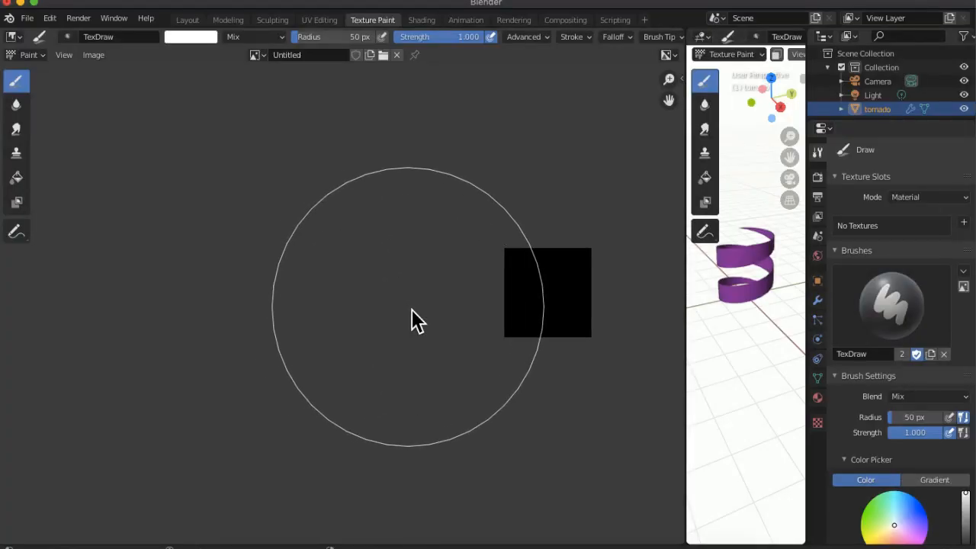
Set the paint brush radius to 1 px and its strength to 0.5 for painting on the black image.
middle_drag(458, 317, 351, 319)
middle_drag(329, 317, 279, 316)
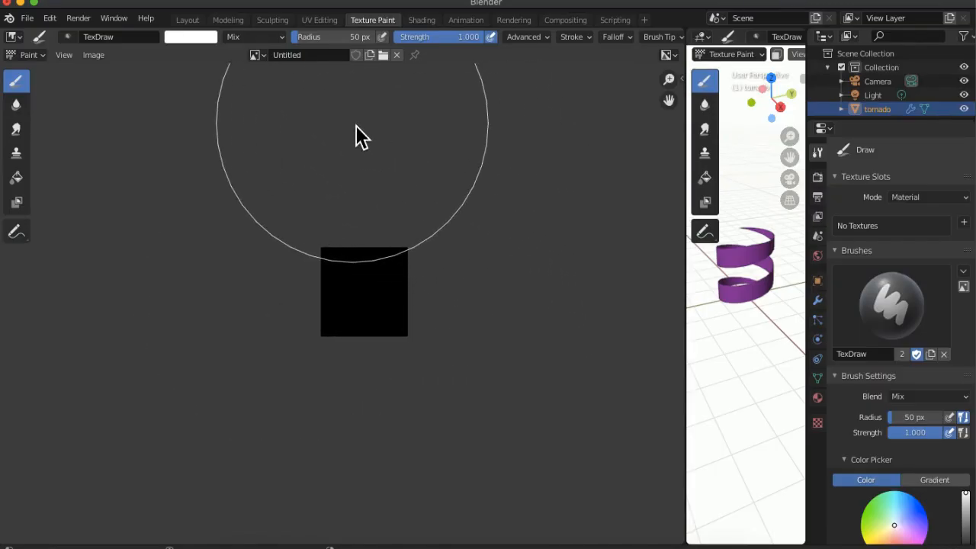
scroll(364, 300, up, 4)
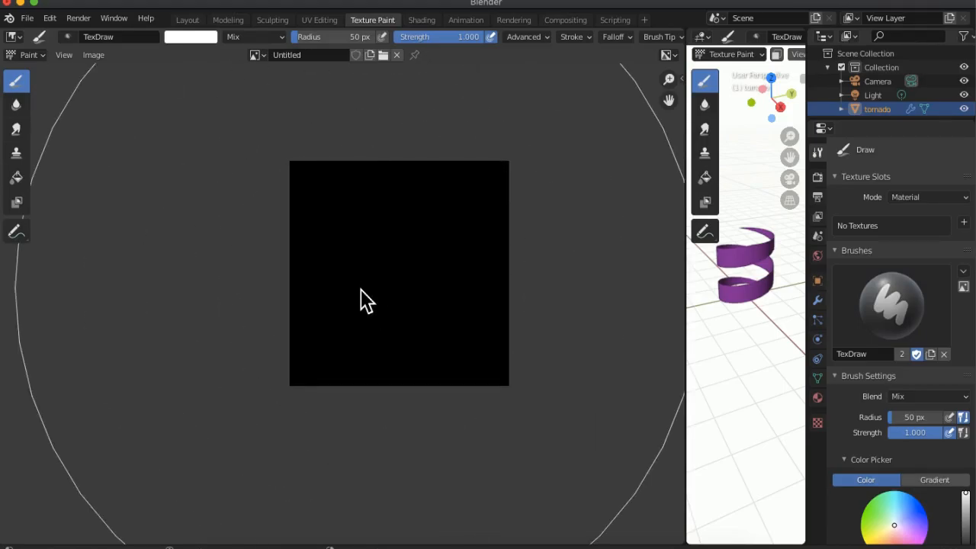
scroll(364, 301, up, 1)
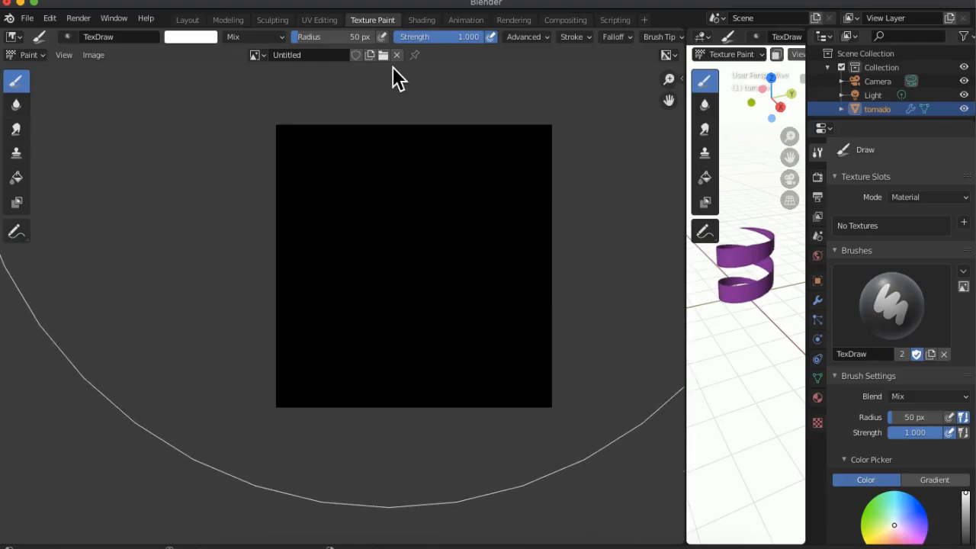
click(371, 38)
text(1)
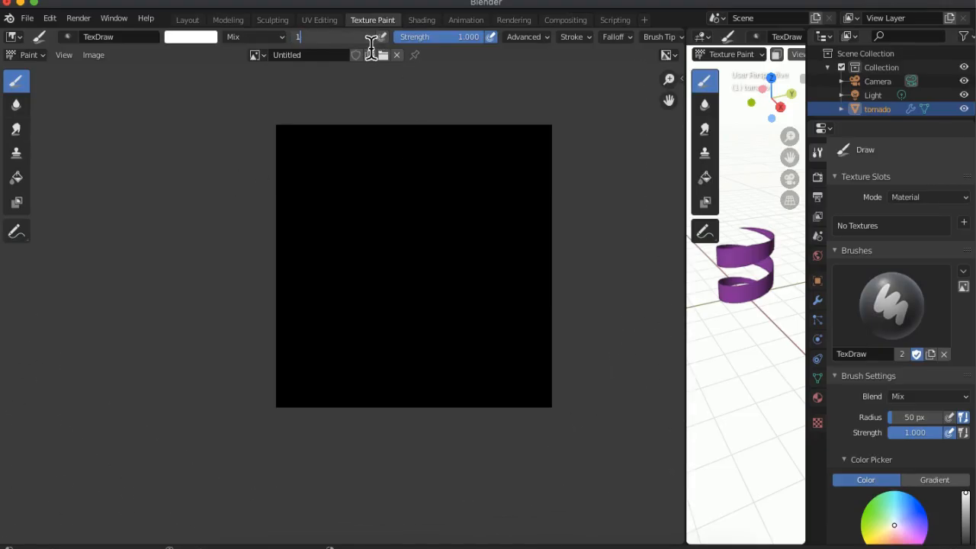
key(Return)
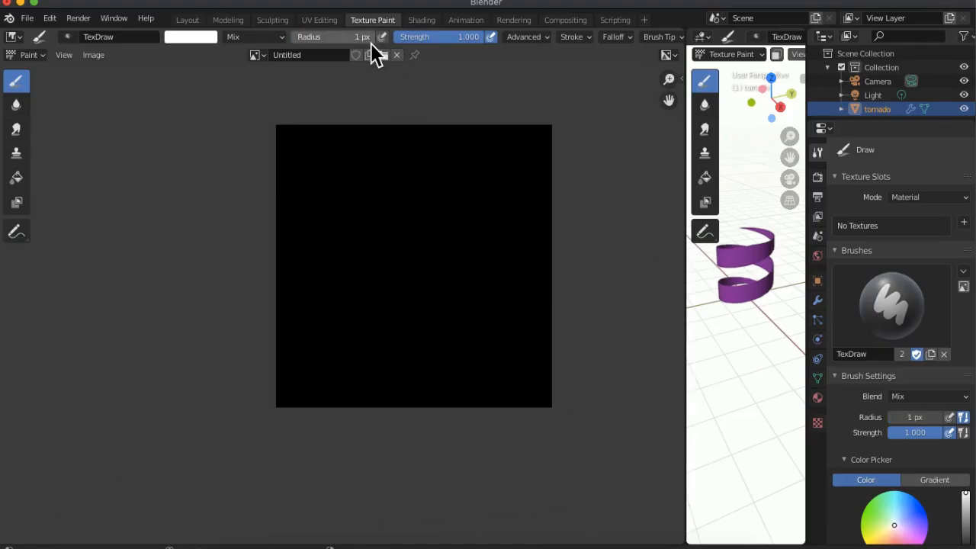
click(437, 42)
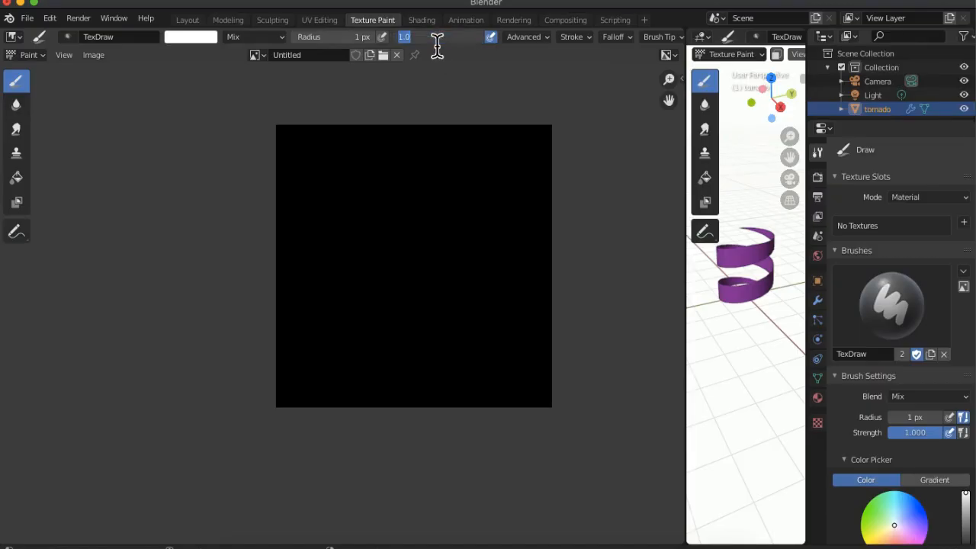
text(0.5)
key(Return)
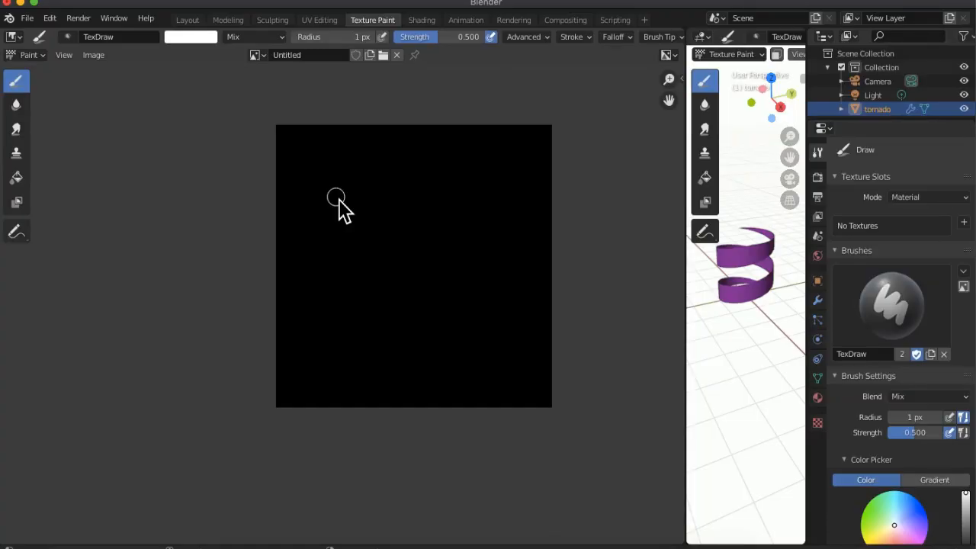
Paint thin, roughly horizontal white streaks across the black image, from the upper edge down to the lower part.
drag(239, 153, 508, 153)
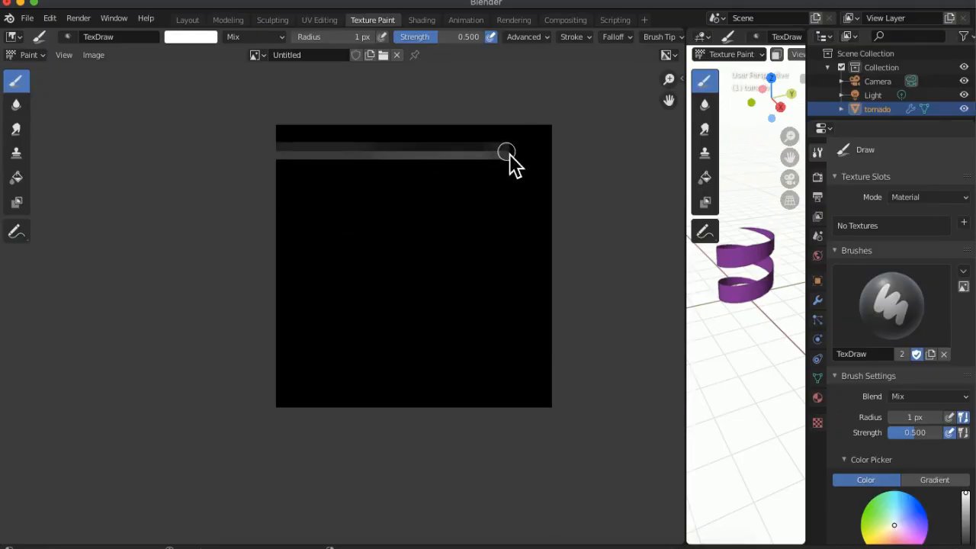
mouse_move(573, 157)
mouse_down()
mouse_move(342, 198)
mouse_move(495, 196)
mouse_move(267, 211)
mouse_move(470, 256)
mouse_move(292, 270)
mouse_move(628, 297)
mouse_move(247, 348)
mouse_move(534, 393)
mouse_move(236, 375)
mouse_move(447, 218)
mouse_up()
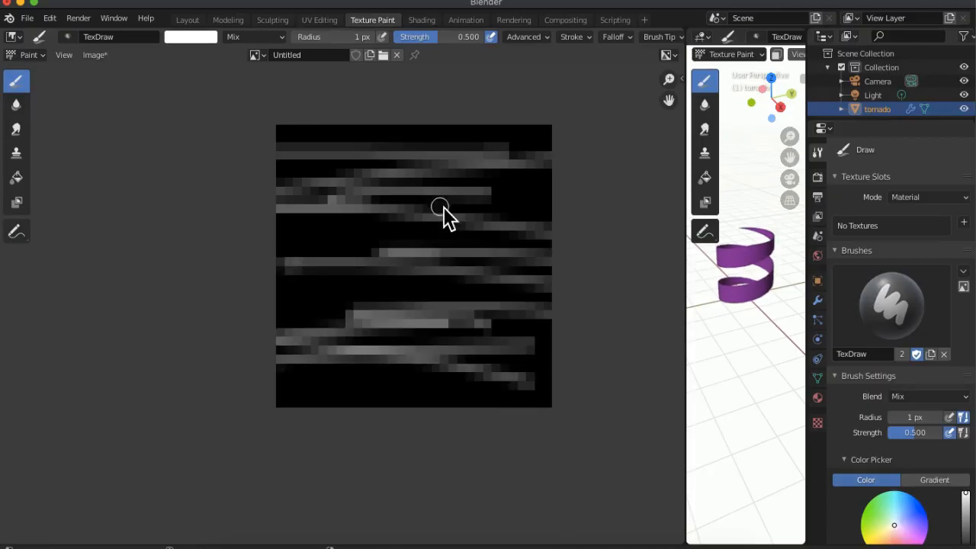
mouse_move(475, 180)
mouse_down()
mouse_move(444, 162)
mouse_move(522, 163)
mouse_move(319, 165)
mouse_move(341, 142)
mouse_move(542, 148)
mouse_move(395, 135)
mouse_move(623, 183)
mouse_move(589, 224)
mouse_move(249, 245)
mouse_up()
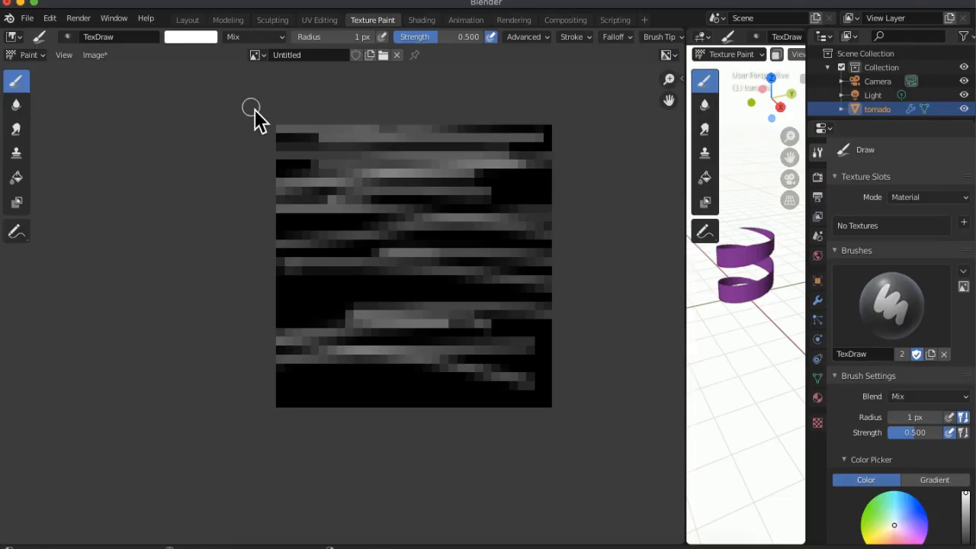
Save the painted image as tornadotex.png in the Youtuber folder.
click(98, 57)
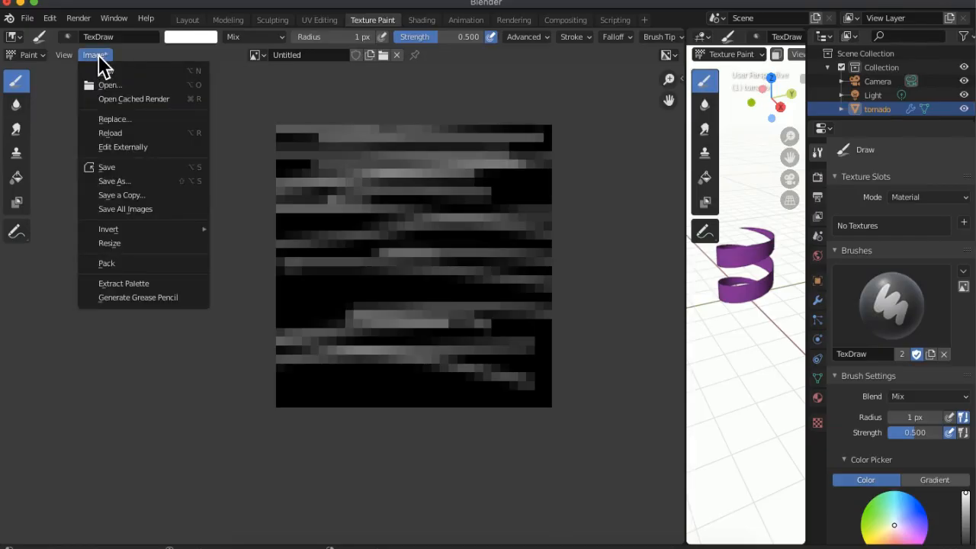
click(126, 169)
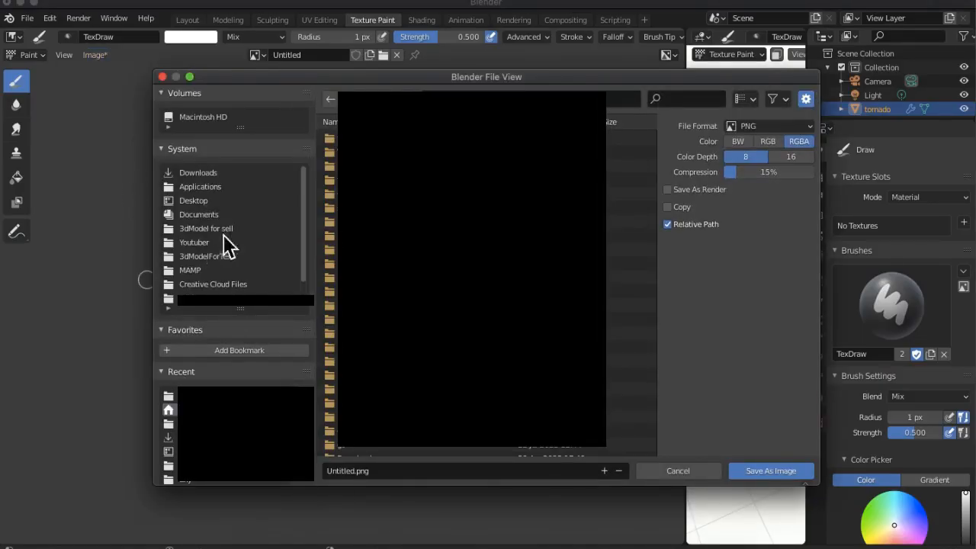
click(360, 471)
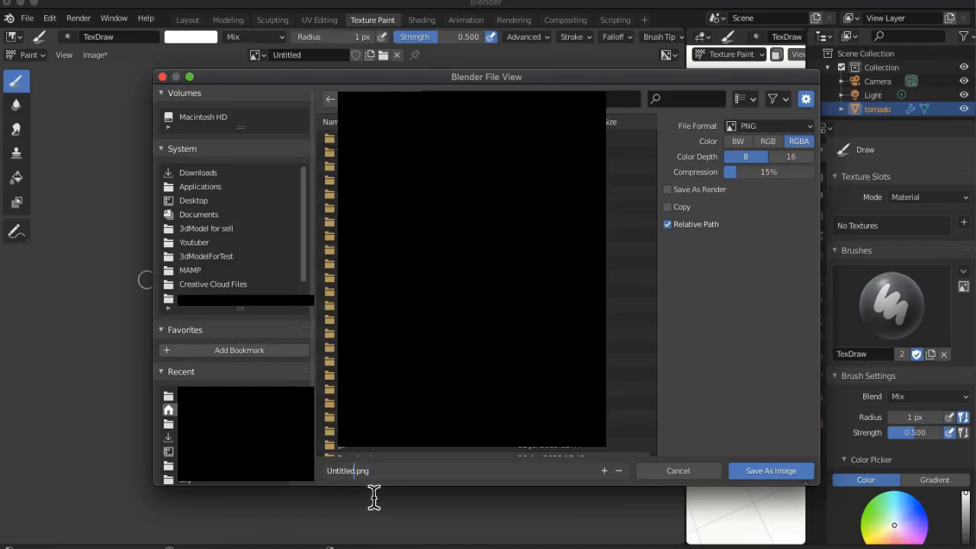
key(BackSpace)
key(BackSpace)
key(BackSpace)
key(BackSpace)
key(BackSpace)
key(BackSpace)
key(BackSpace)
key(BackSpace)
text(tornadotex)
key(Return)
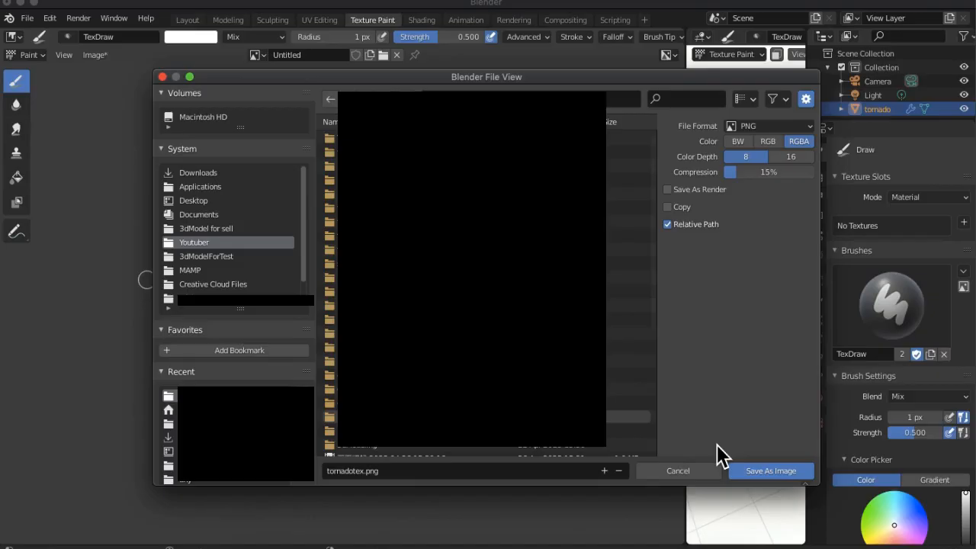
click(763, 473)
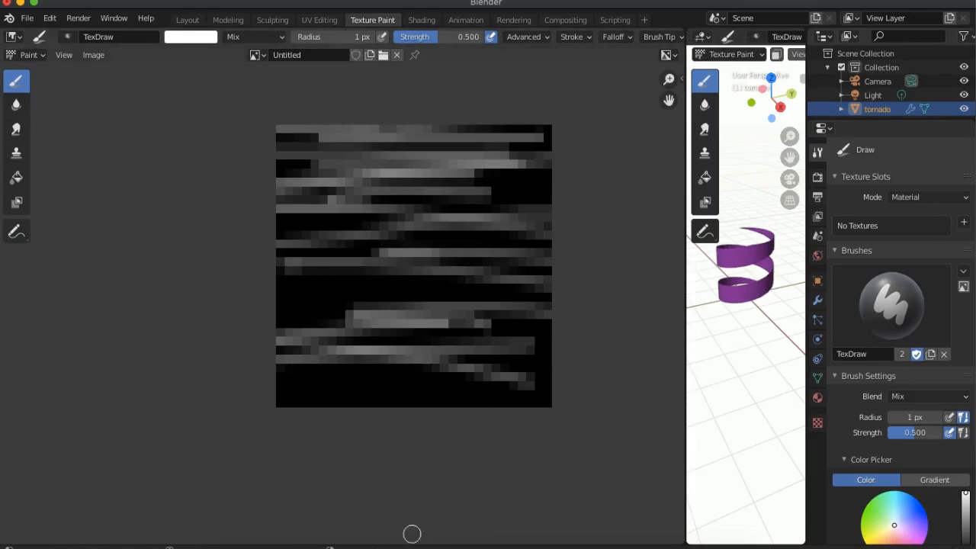
Switch to Unity and import torando.fbx and tornadotex.png from the Youtuber folder into the project's Assets folder.
click(433, 546)
click(626, 218)
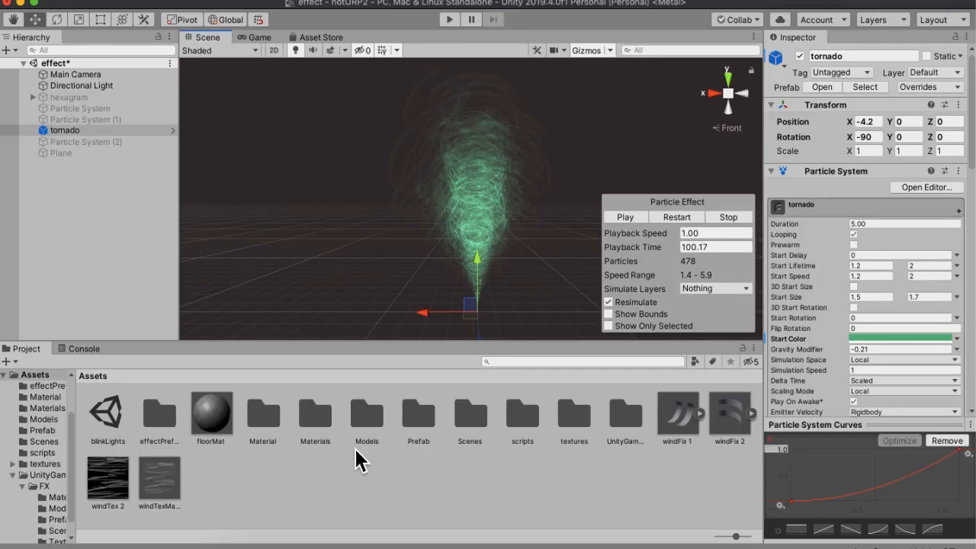
click(323, 547)
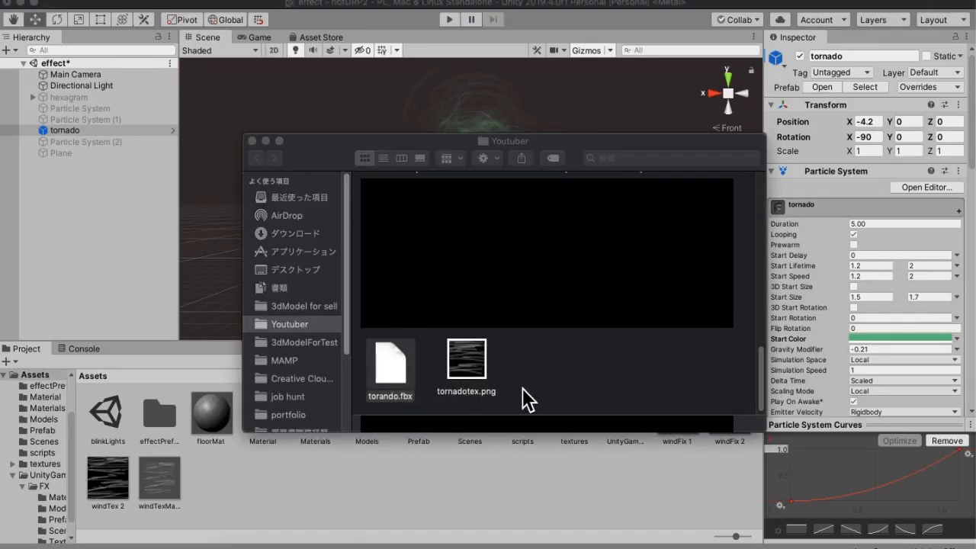
drag(526, 369, 252, 479)
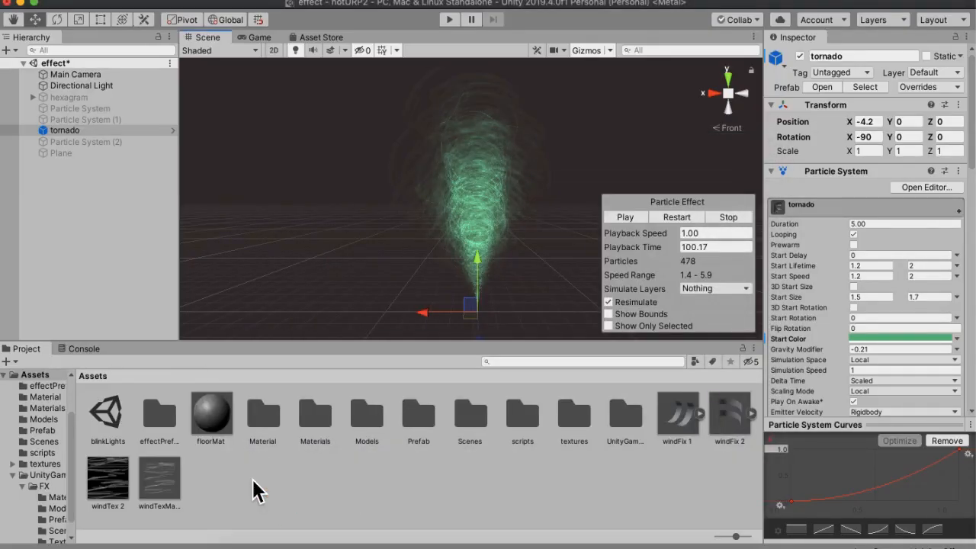
click(654, 475)
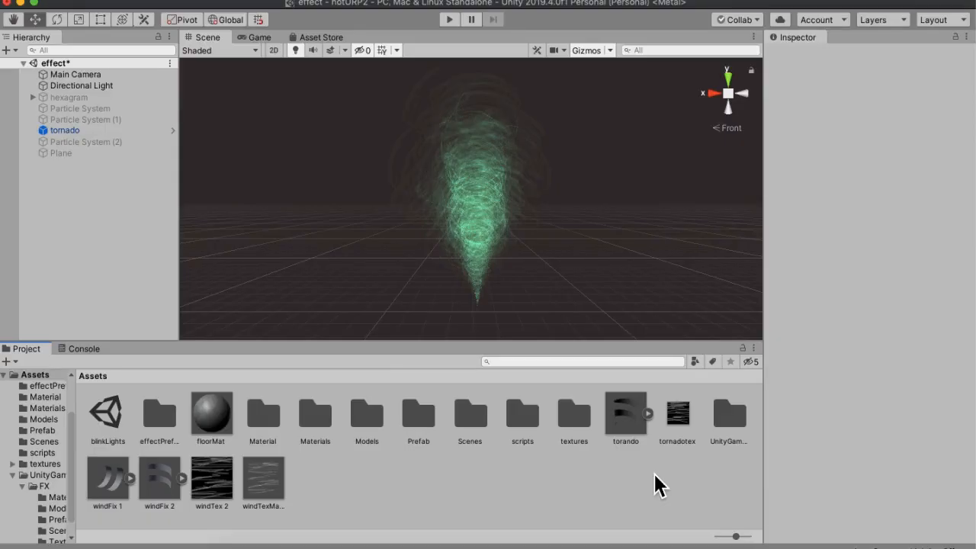
Set the torando model's material location to Use External Materials (Legacy) and apply the import settings.
click(619, 415)
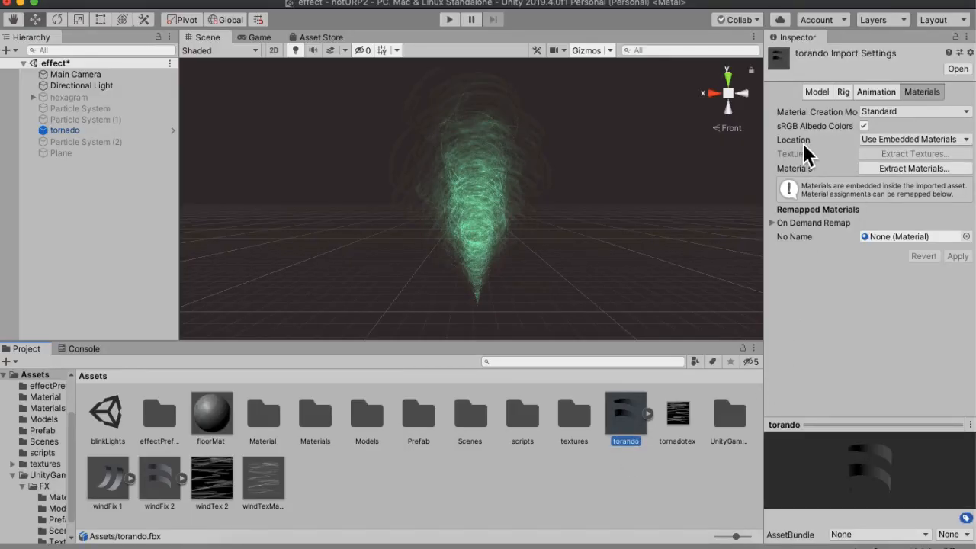
click(891, 140)
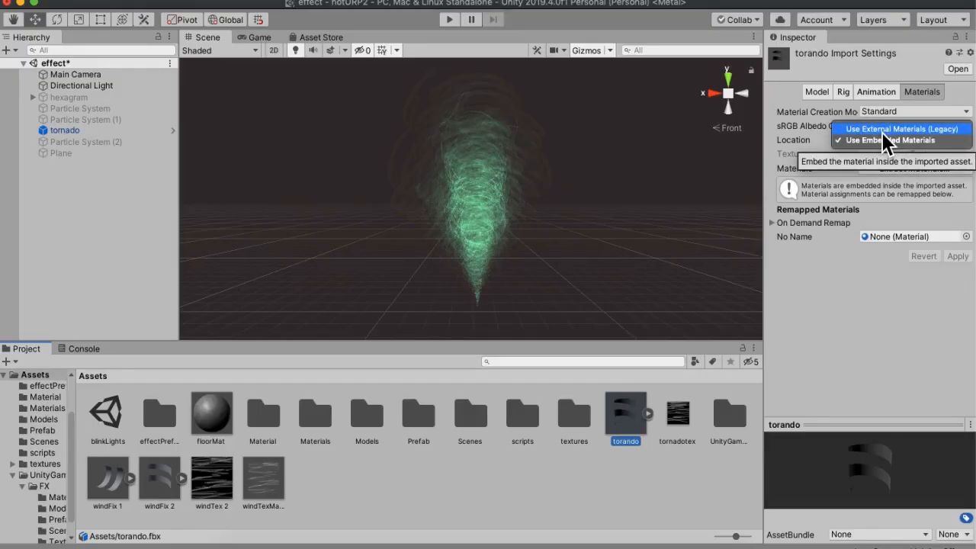
click(892, 129)
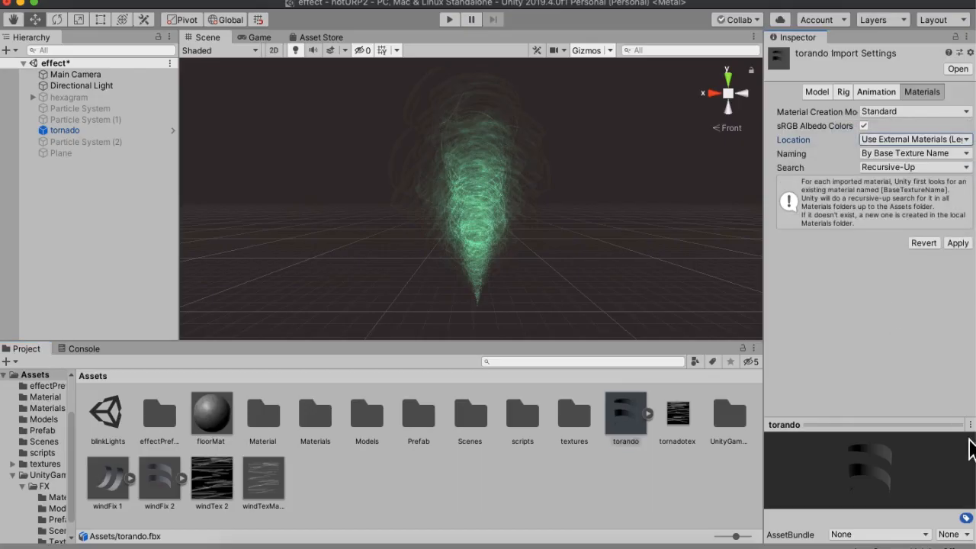
click(960, 244)
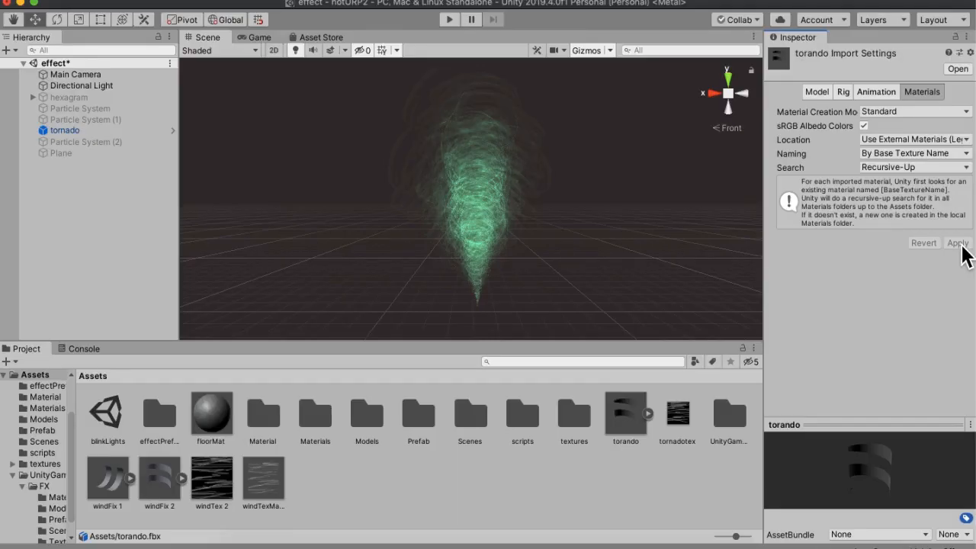
Set the tornadotex texture's Alpha Source to From Gray Scale and apply the import settings.
click(681, 450)
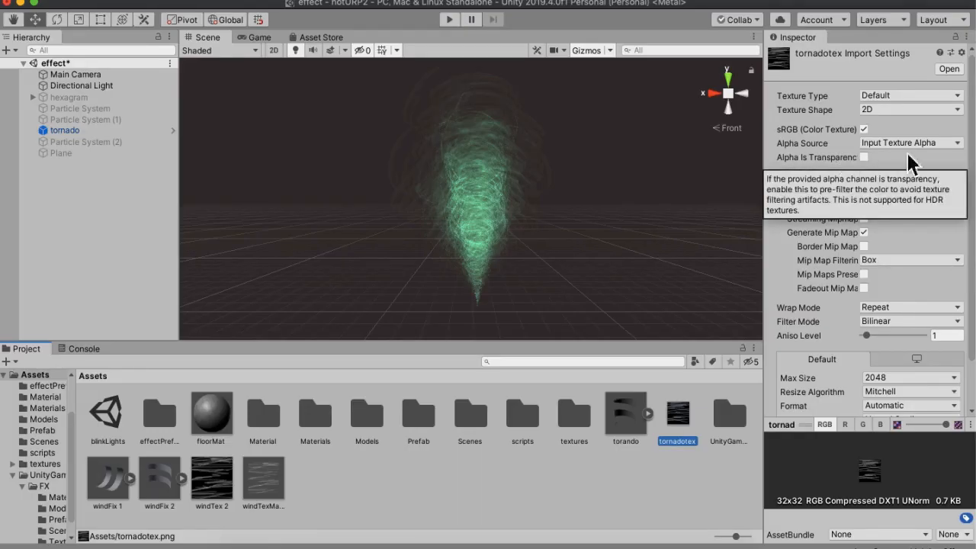
click(937, 144)
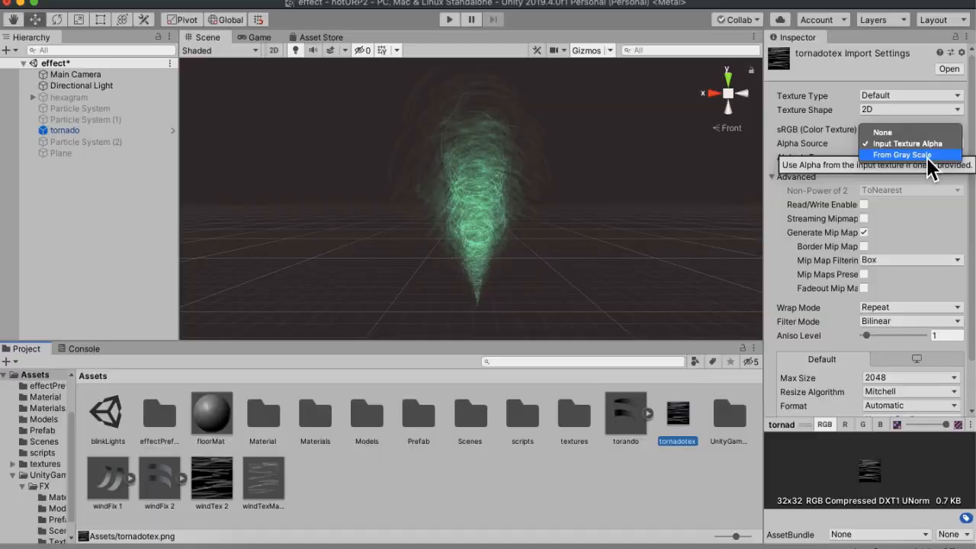
click(929, 156)
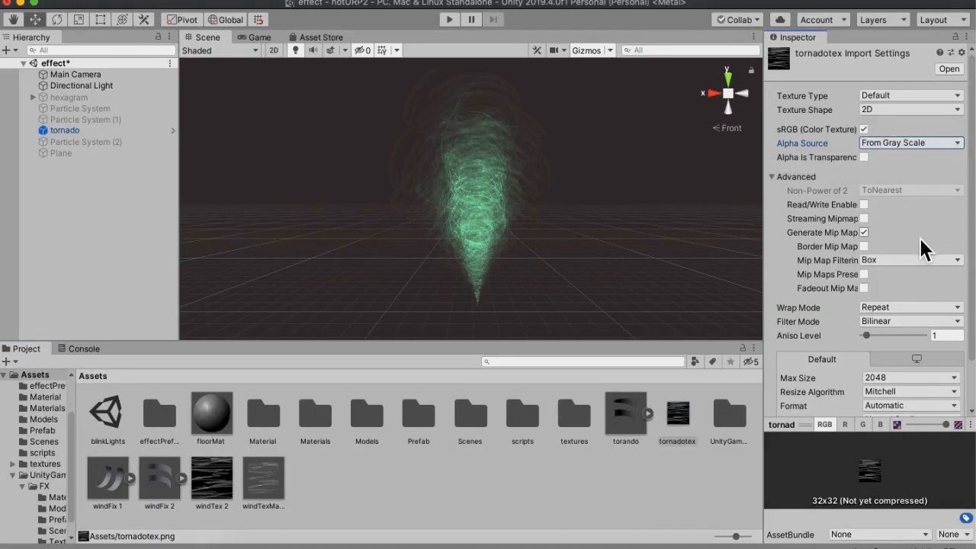
scroll(919, 236, down, 2)
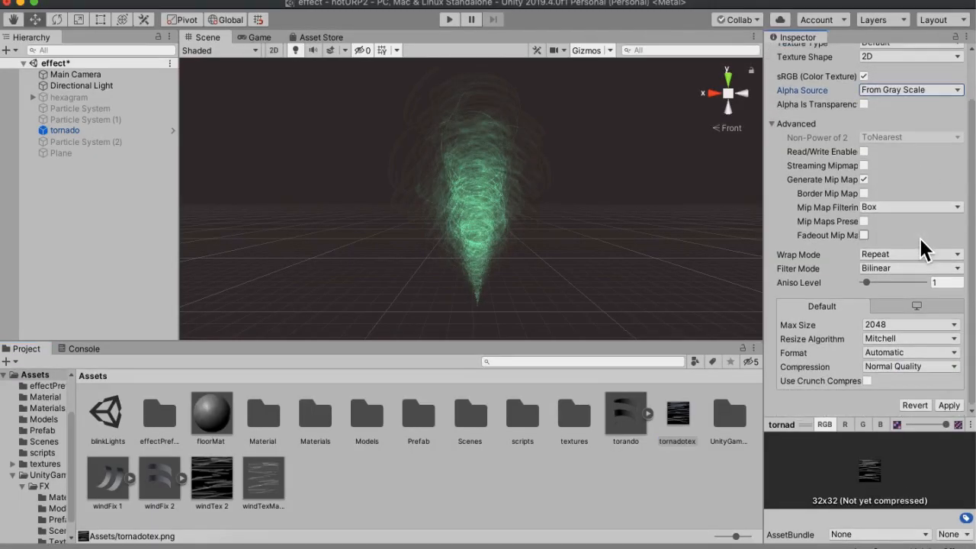
click(948, 406)
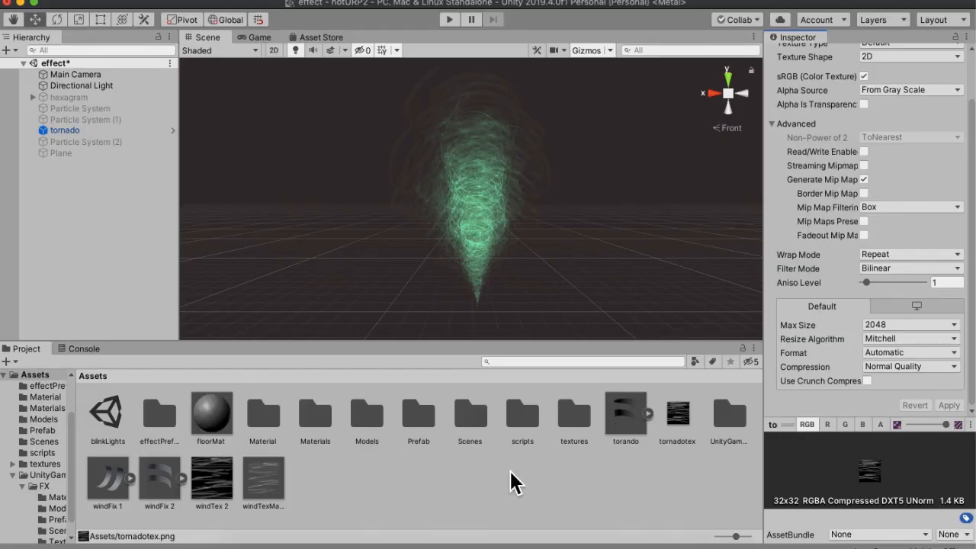
Create a new material in the Assets folder and name it tornadoMat.
right_click(470, 478)
mouse_move(496, 219)
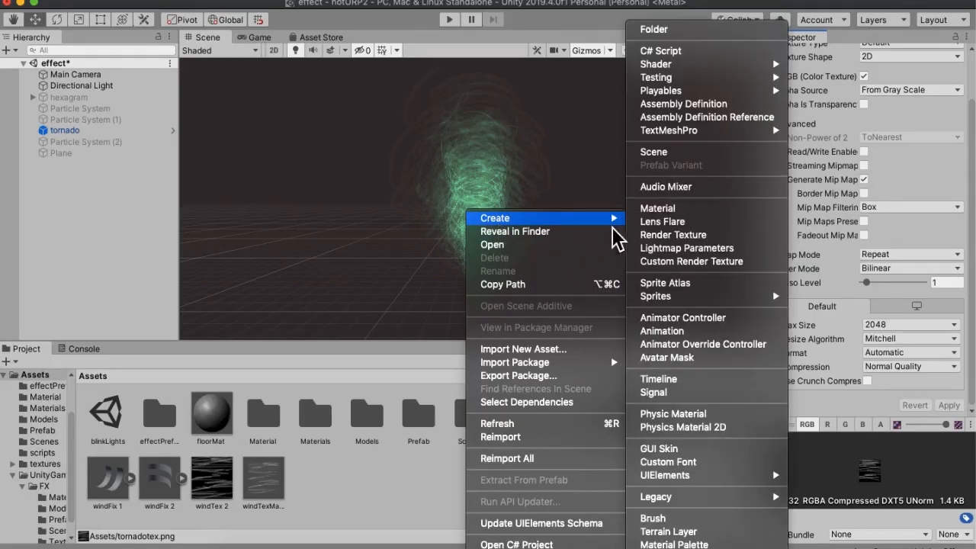
click(650, 214)
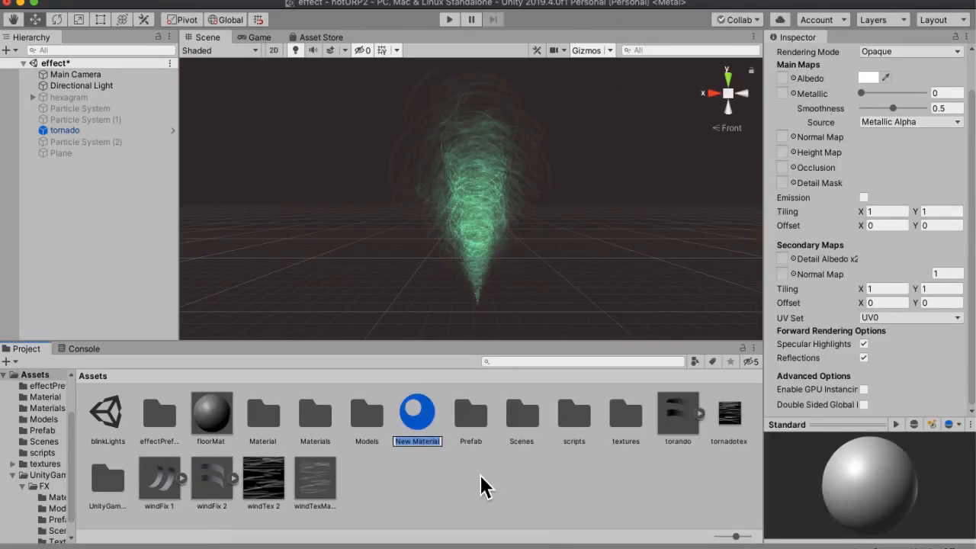
text(tornadoMat)
key(Return)
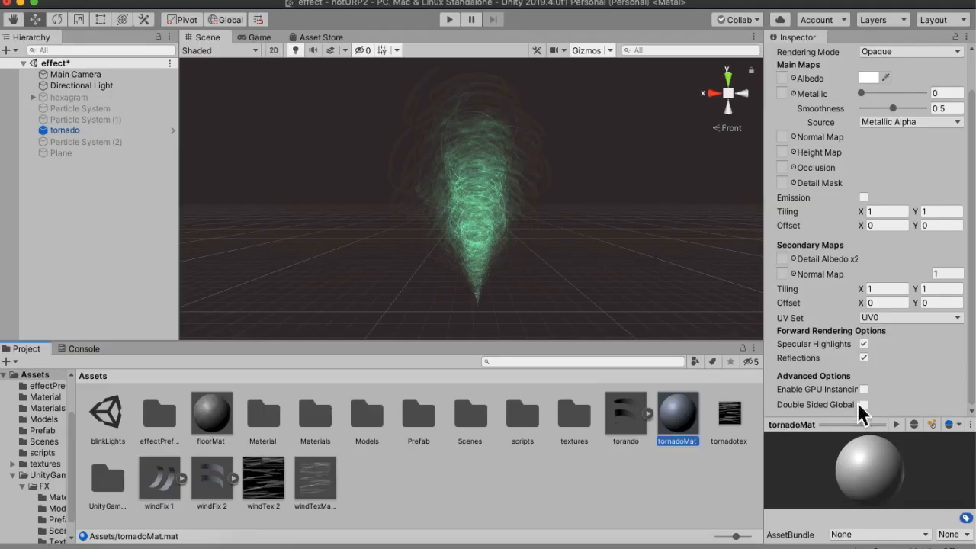
Change tornadoMat's shader to Mobile/Particles/Additive and assign tornadotex as its particle texture.
scroll(863, 398, up, 2)
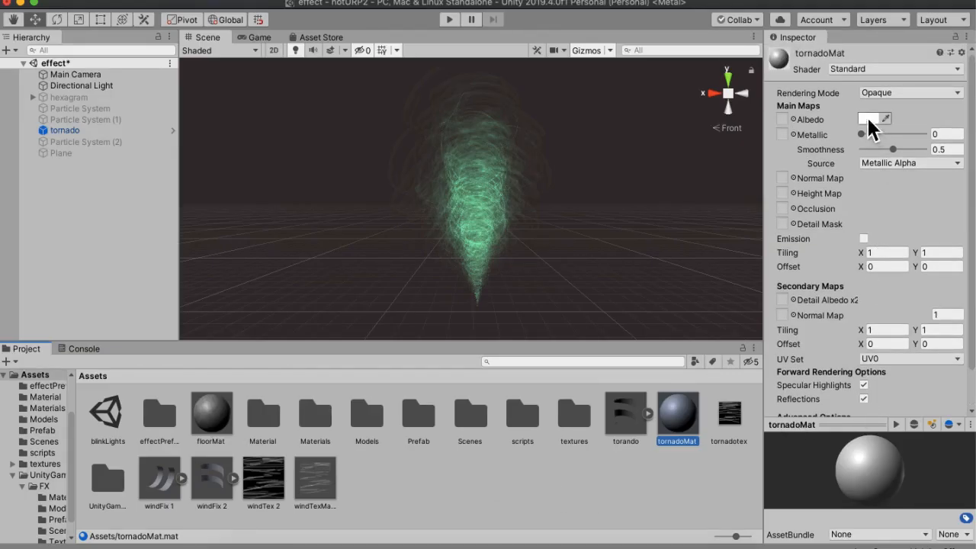
click(861, 73)
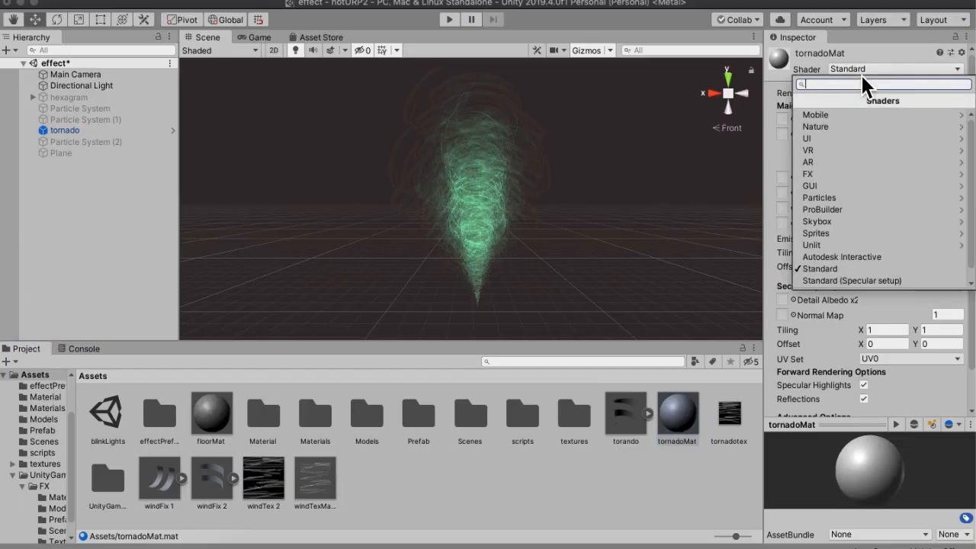
click(838, 116)
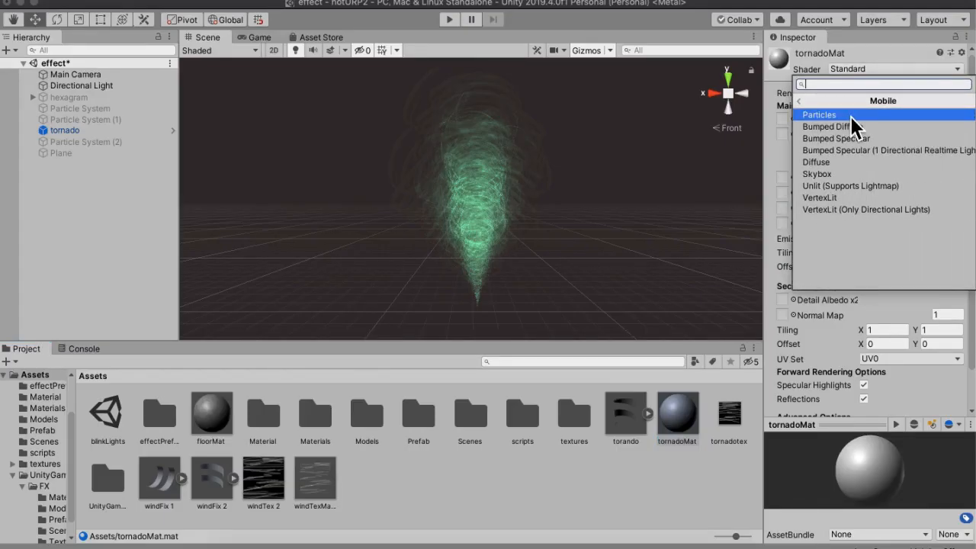
click(850, 116)
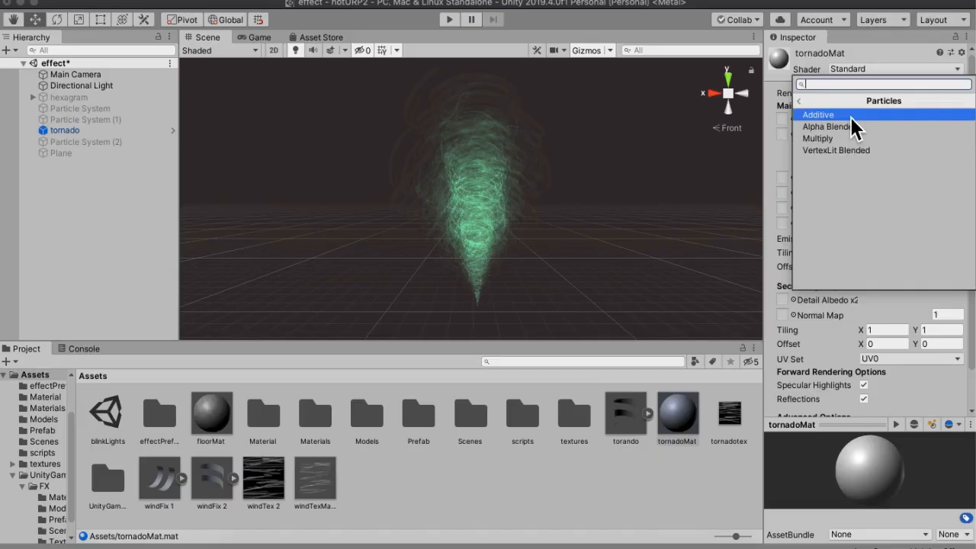
click(854, 118)
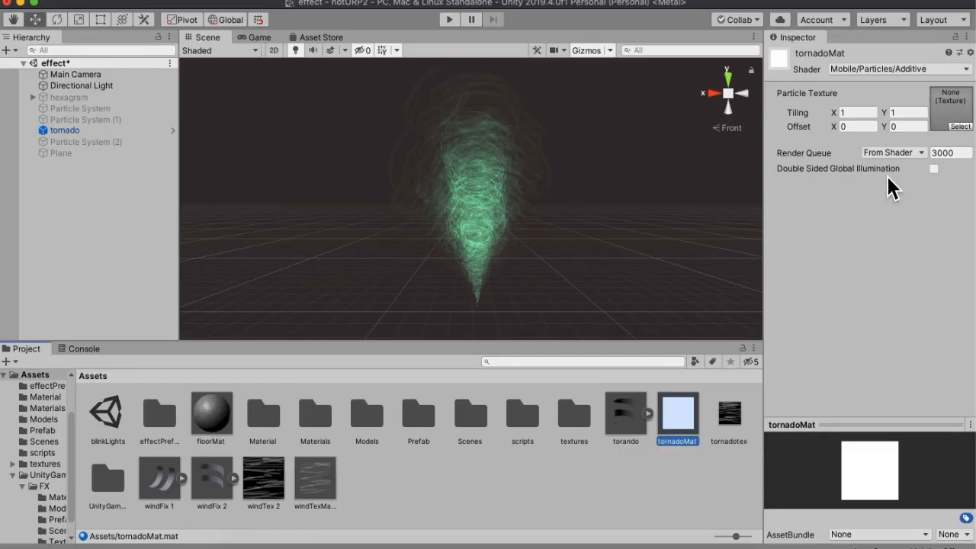
click(730, 416)
drag(729, 415, 945, 133)
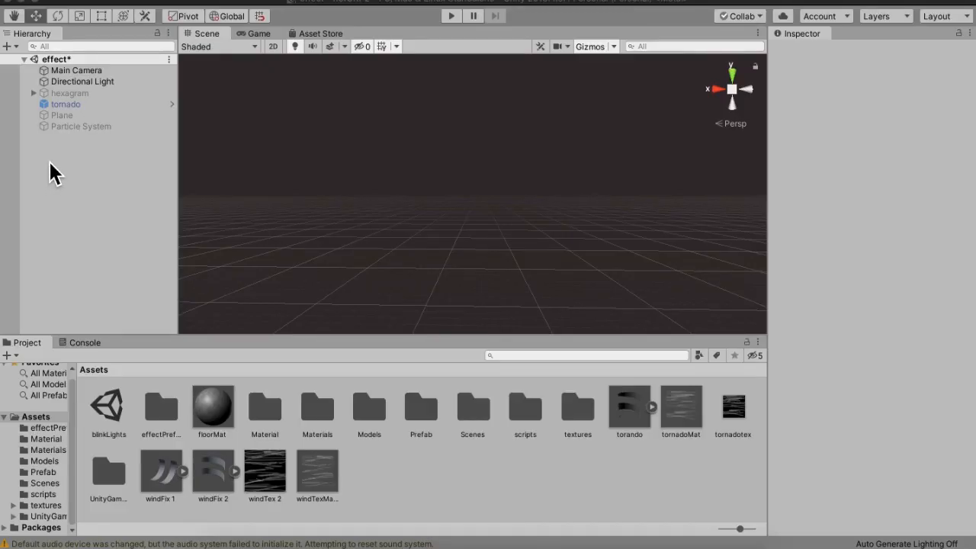
Add a new Particle System effect to the scene hierarchy.
right_click(49, 161)
mouse_move(98, 319)
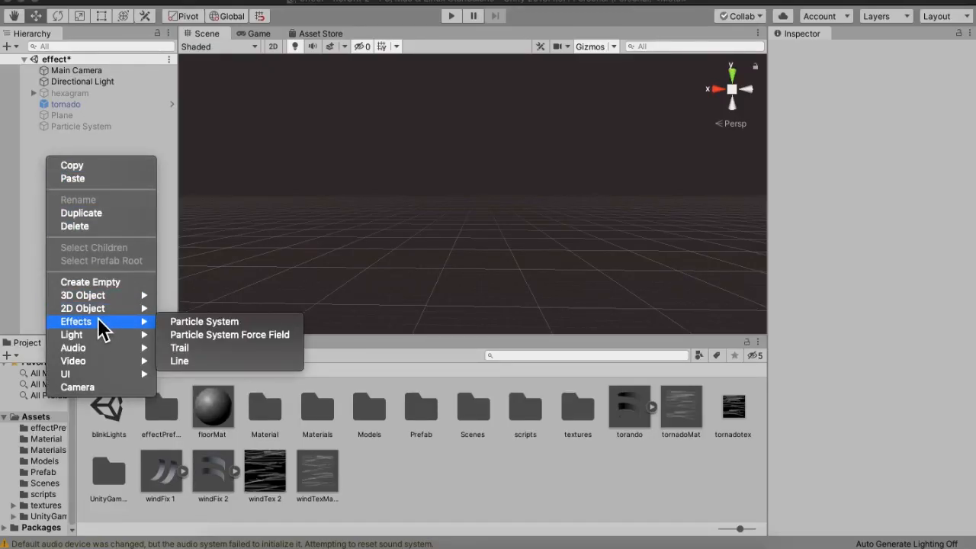
click(190, 322)
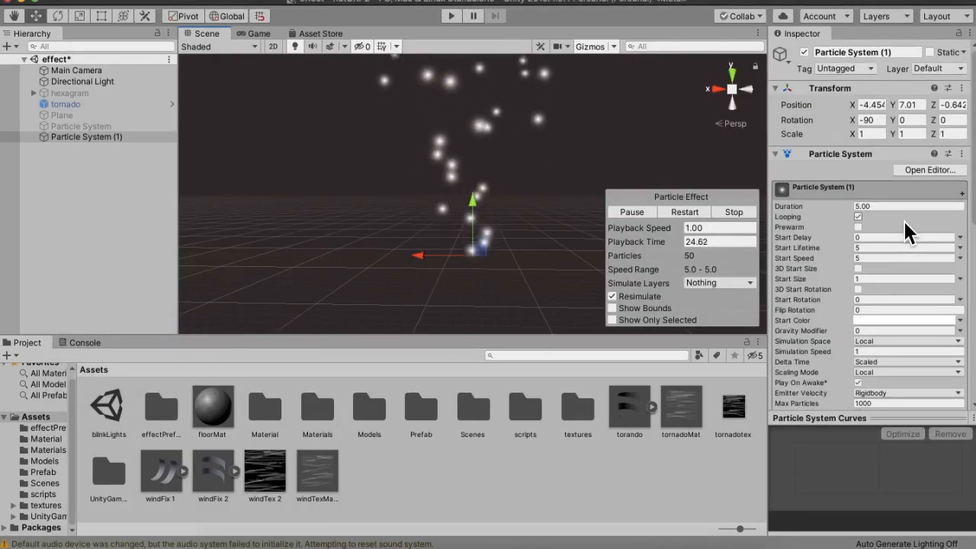
Set the new particle system's Start Lifetime to Random Between Two Constants, 1.2 and 2.
click(960, 257)
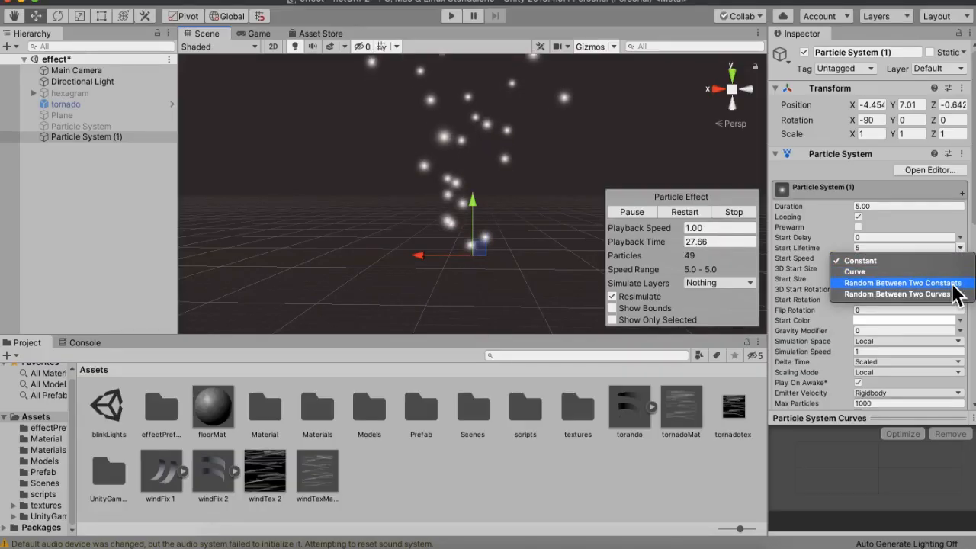
click(953, 284)
click(882, 251)
text(1.2)
key(Tab)
text(2)
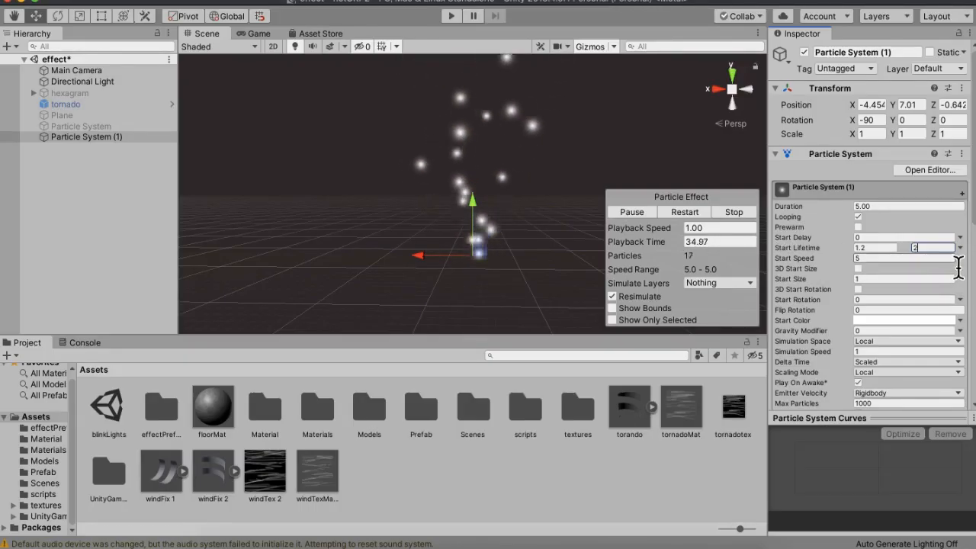
Set the particle system's Start Speed to Random Between Two Constants, 1.2 and 2.
click(961, 258)
click(952, 296)
click(869, 259)
text(1.2)
key(Tab)
text(2)
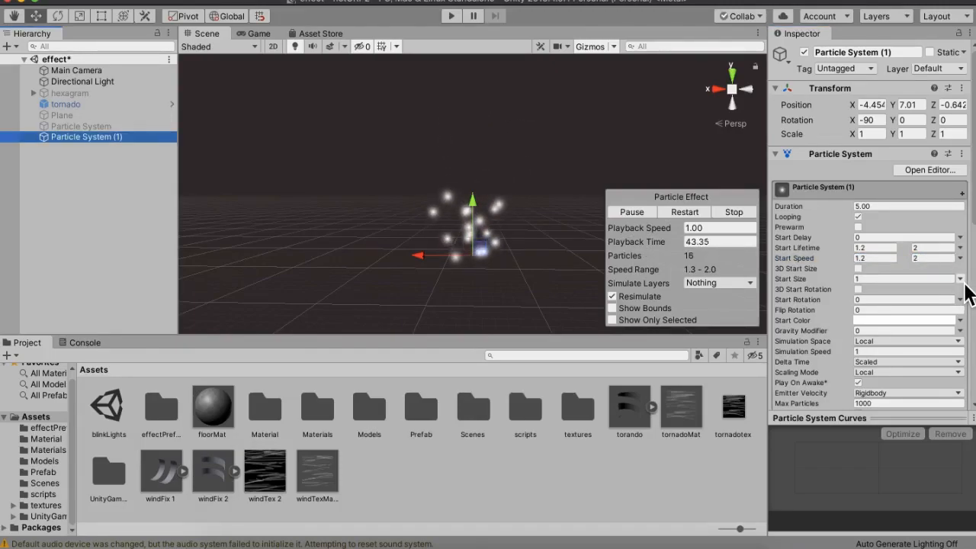
Set the particle system's Start Size to Random Between Two Constants, 1.5 and 2.5.
click(961, 279)
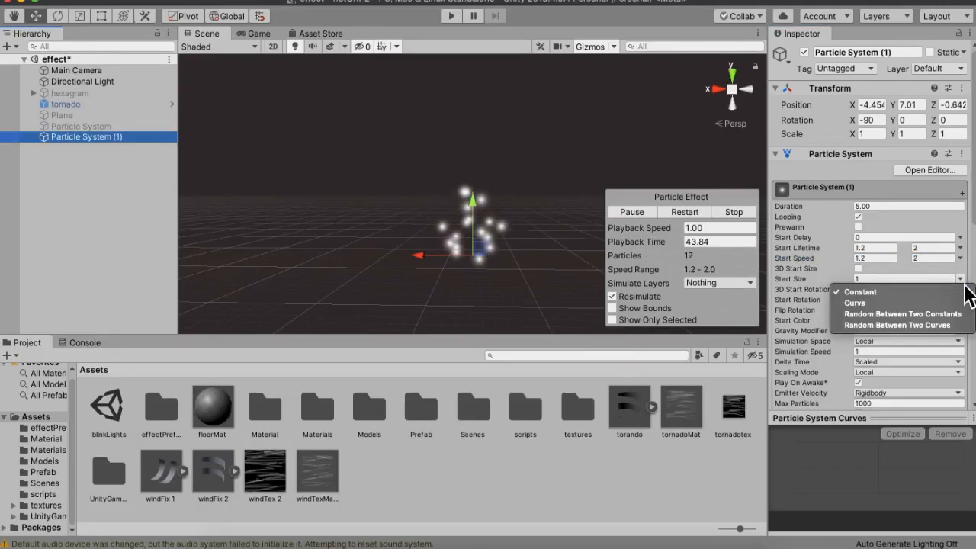
click(934, 311)
click(862, 279)
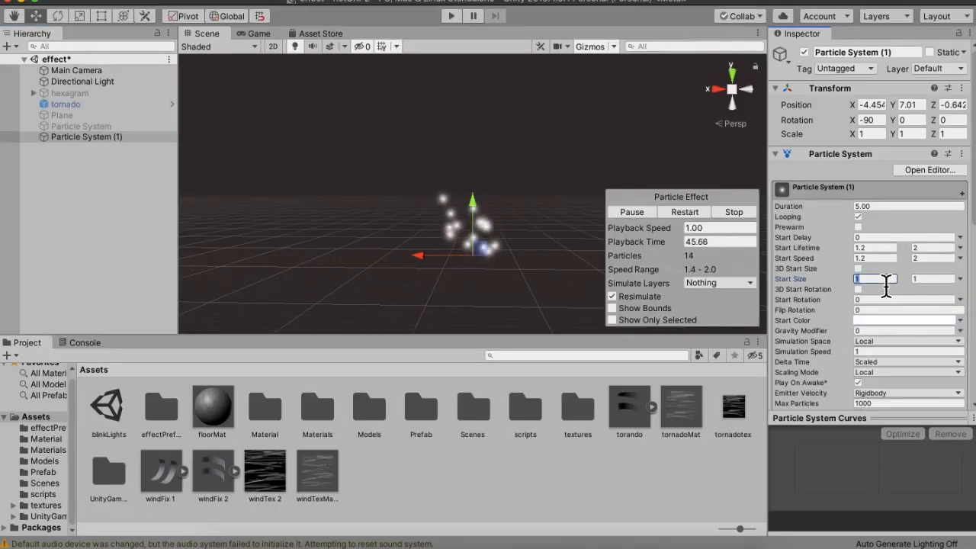
text(1.5)
key(Tab)
text(2)
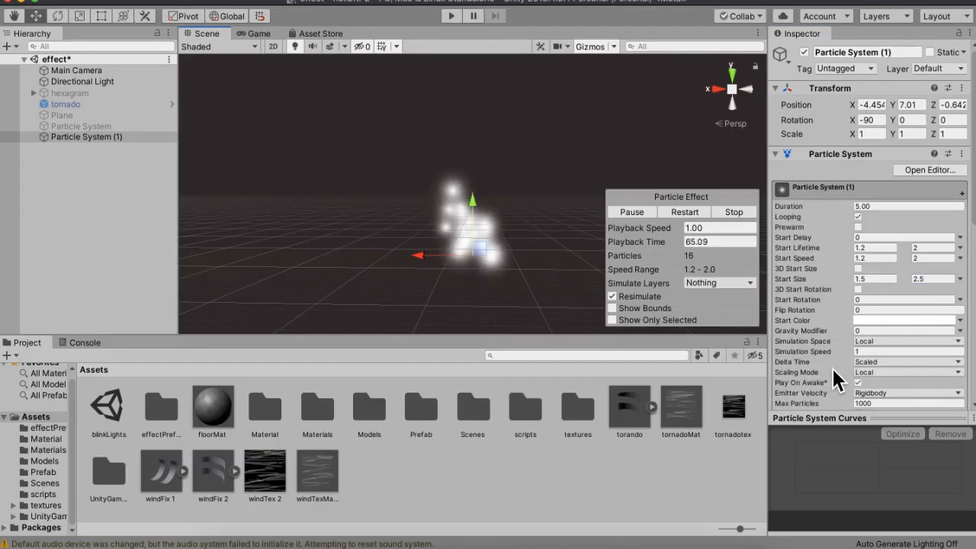
Assign tornadoMat as the material in the particle system's Renderer module.
scroll(834, 372, down, 1)
scroll(834, 370, down, 10)
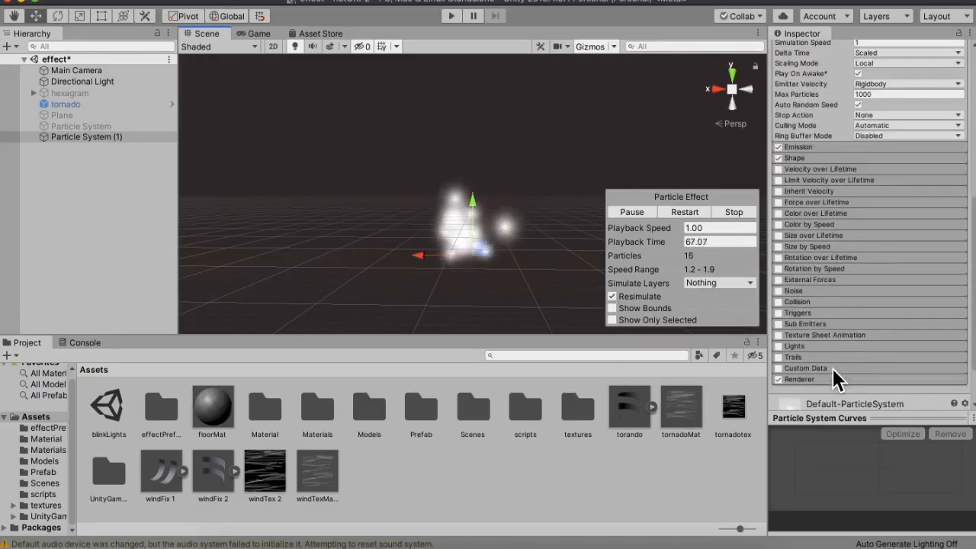
click(833, 353)
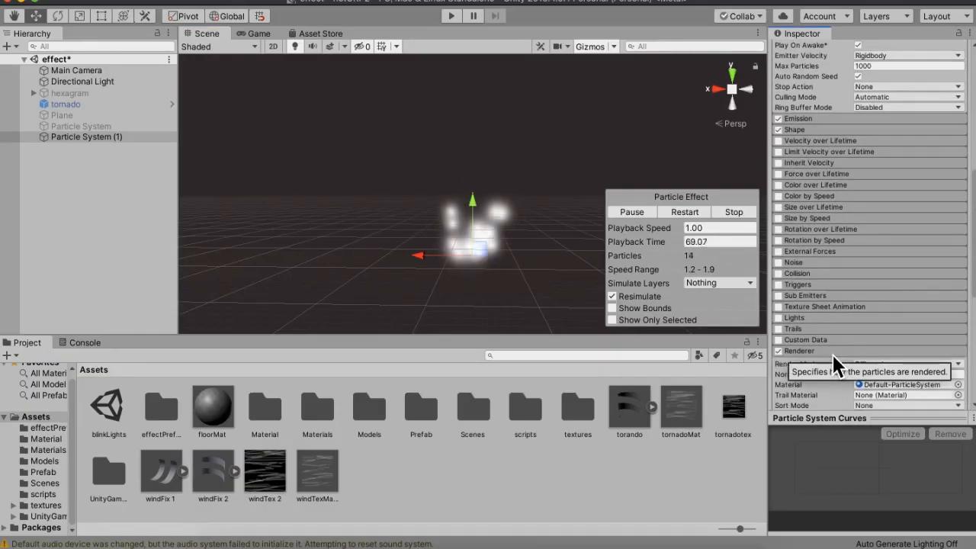
scroll(885, 349, down, 1)
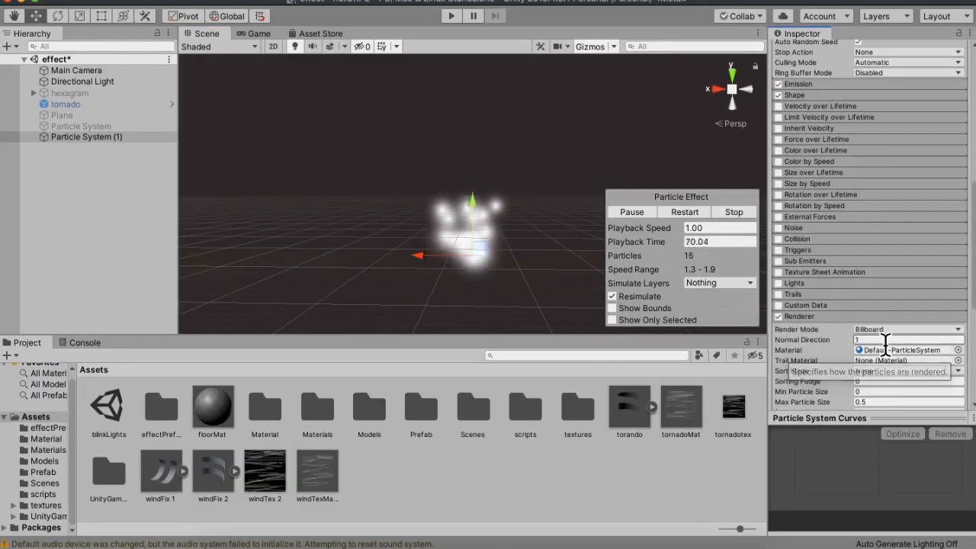
click(958, 351)
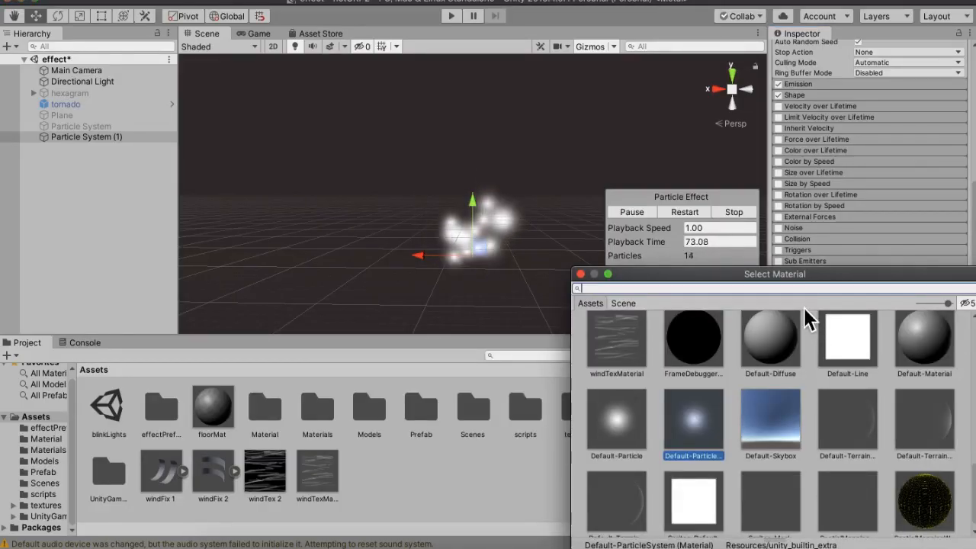
text(tor)
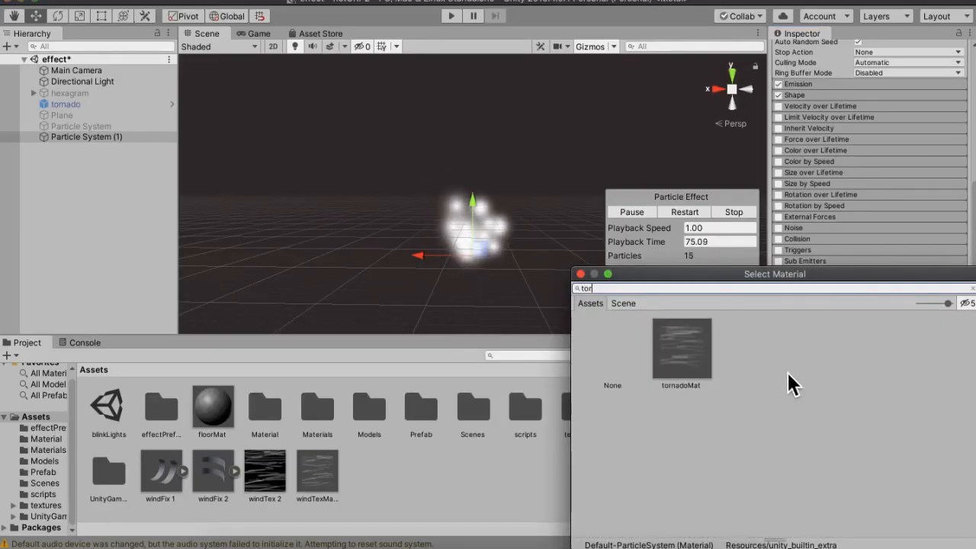
click(686, 356)
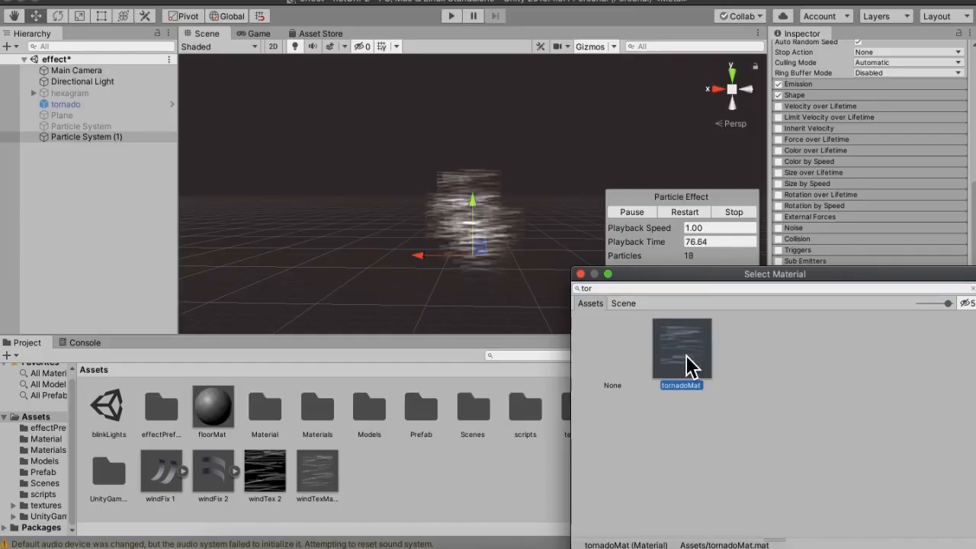
click(581, 274)
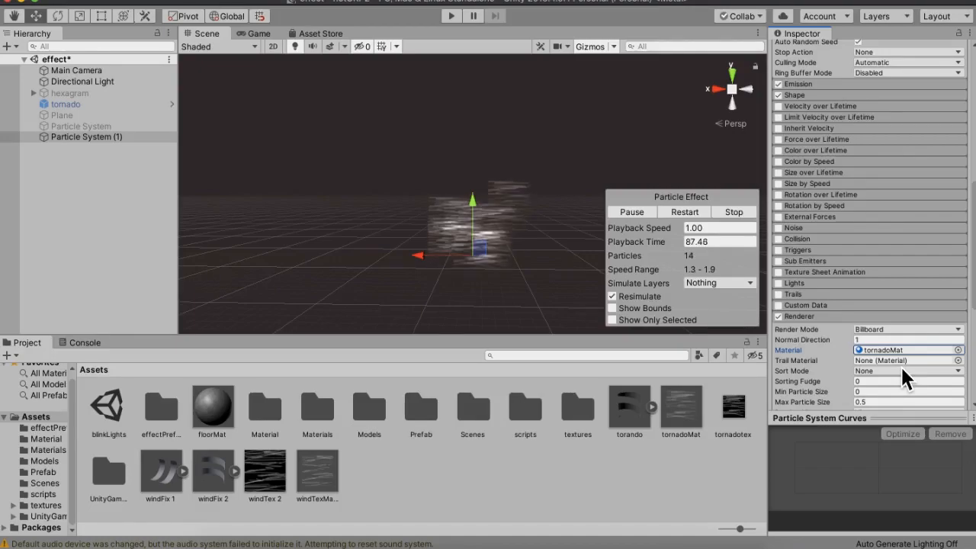
Set the Renderer module's Render Mode to Mesh and choose the tornado mesh.
click(957, 330)
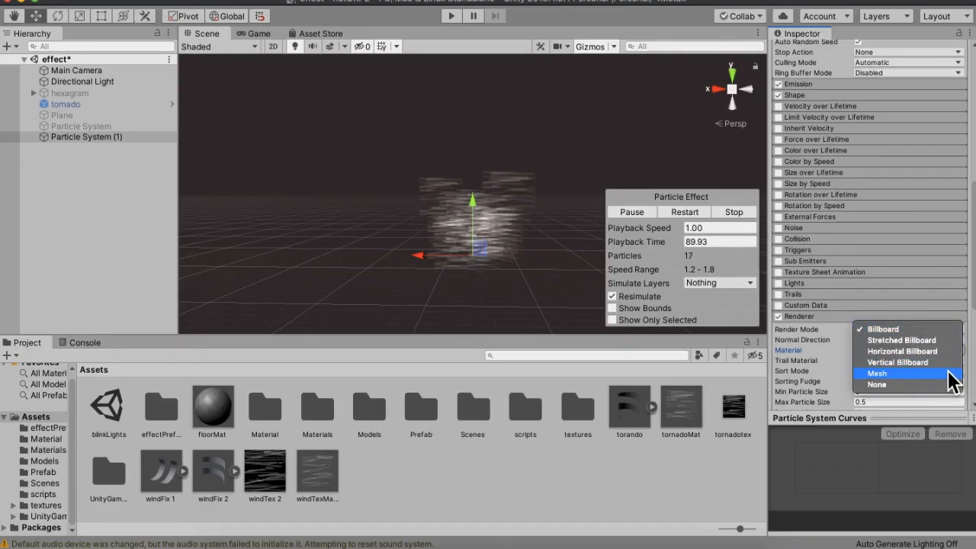
click(877, 374)
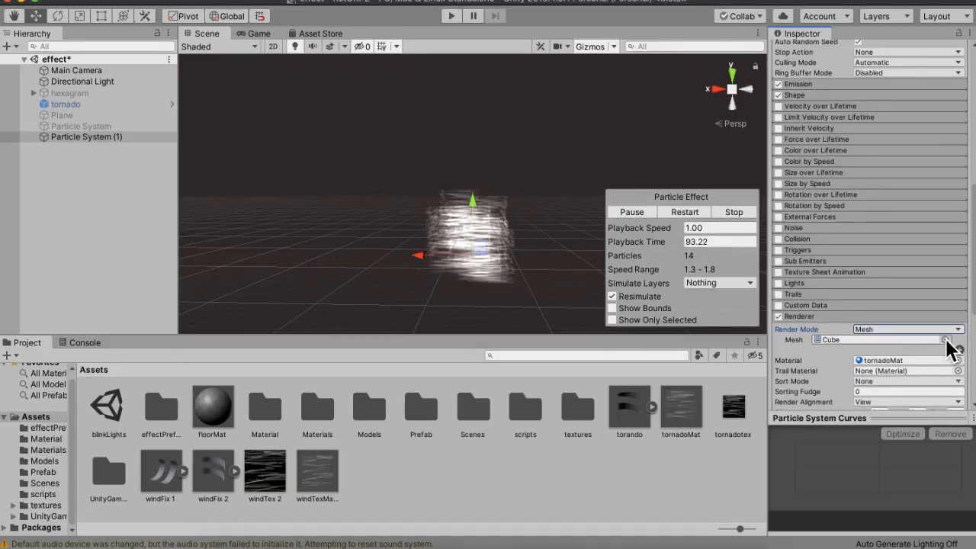
click(946, 340)
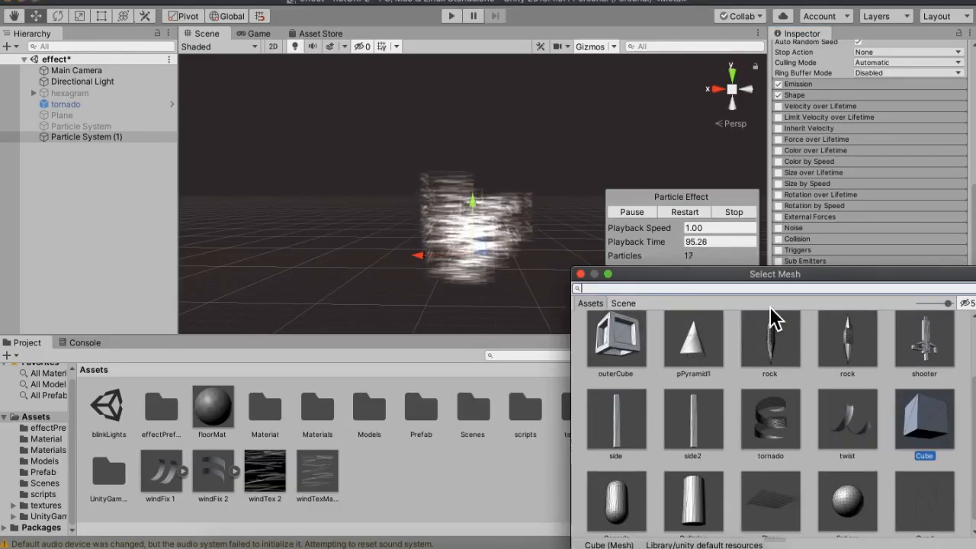
text(tor)
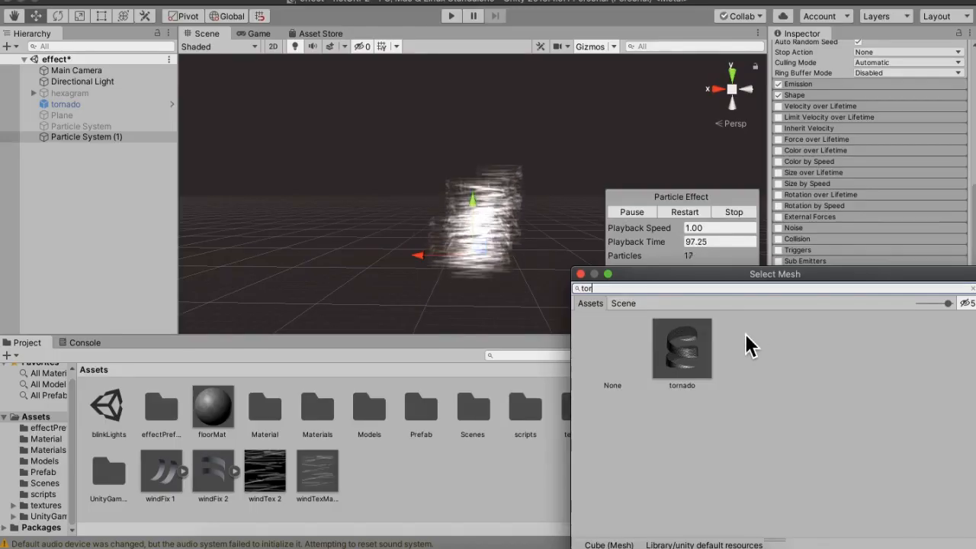
click(671, 342)
click(581, 274)
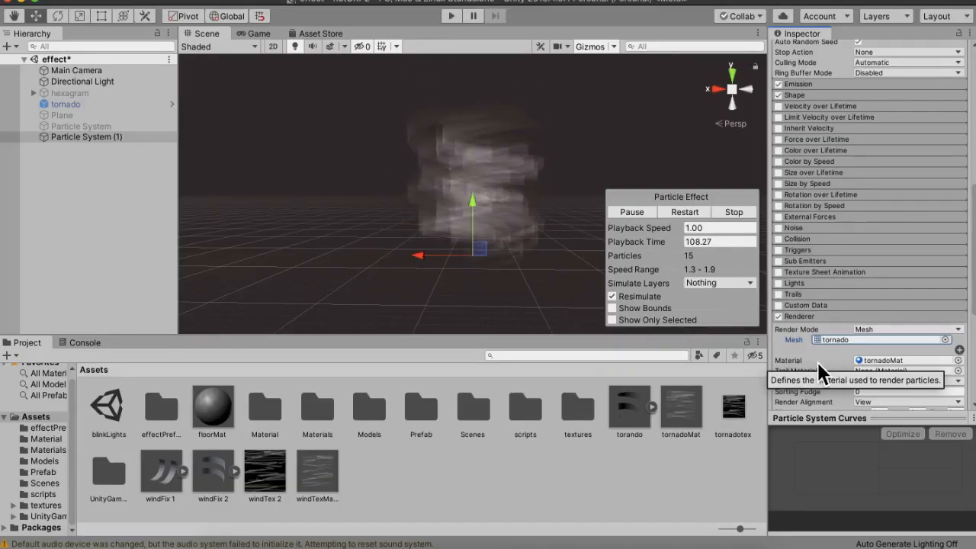
Disable the particle system's Shape module and set its Start Color to the muted green 70B783.
scroll(817, 362, up, 5)
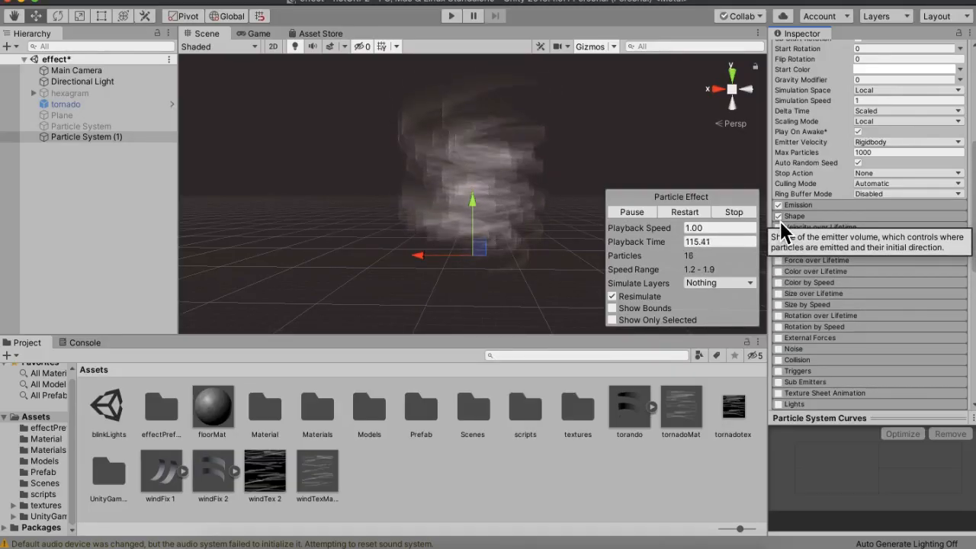
scroll(892, 236, up, 9)
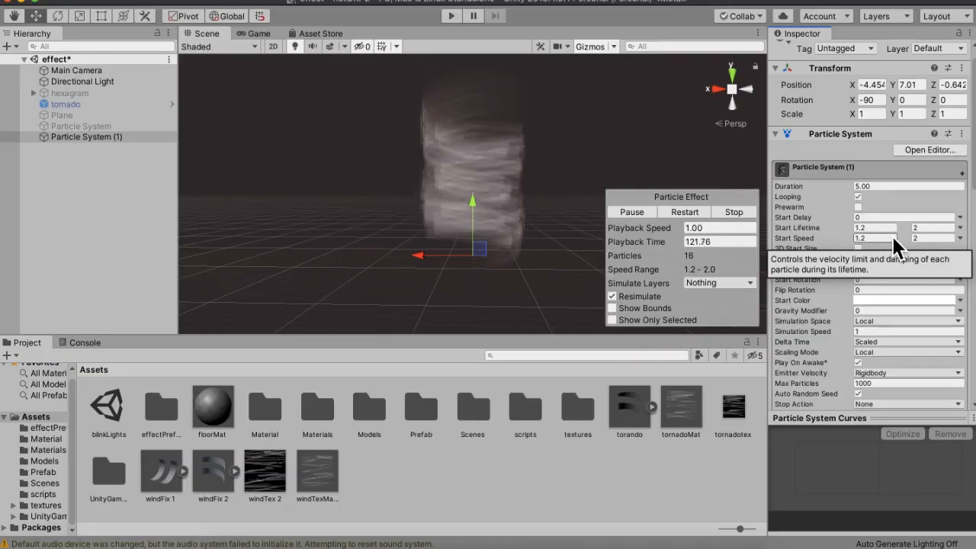
click(940, 302)
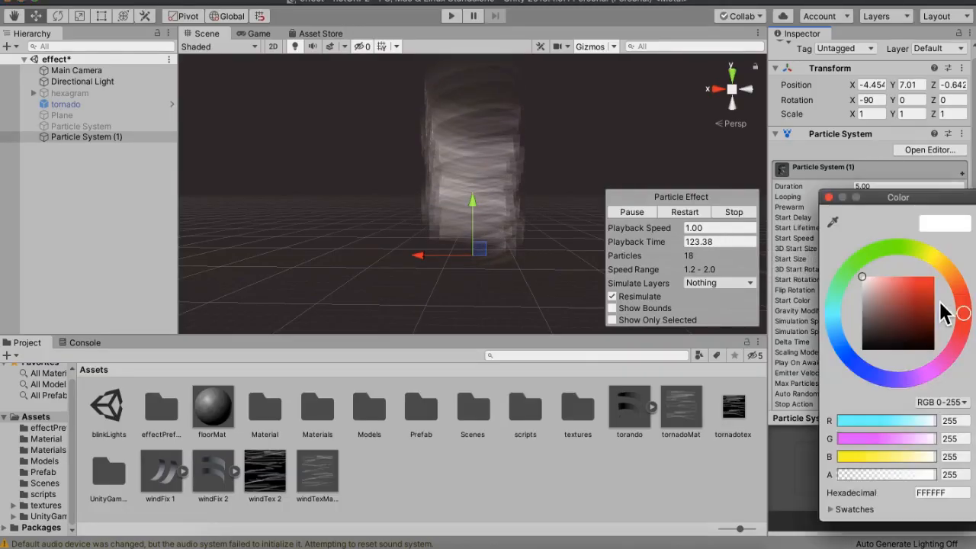
click(852, 267)
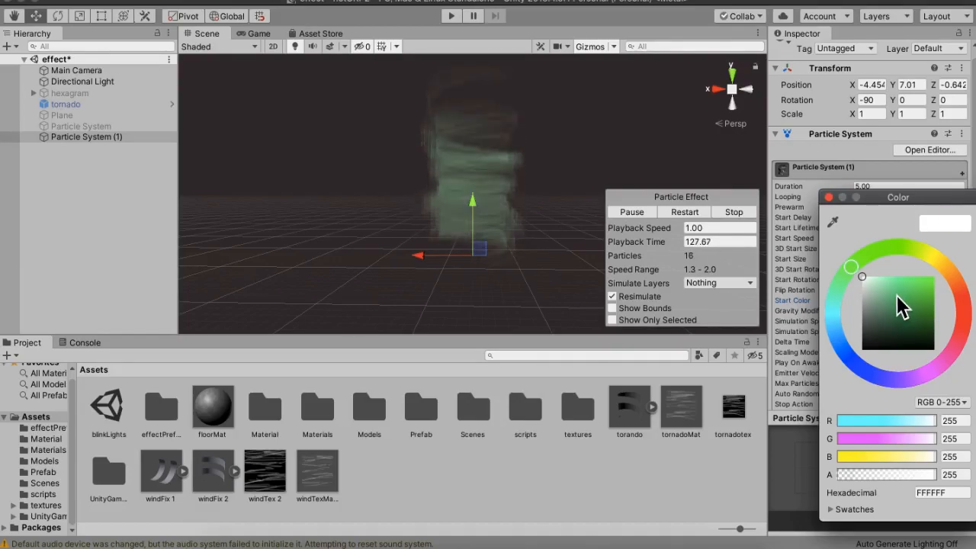
click(888, 296)
drag(891, 296, 894, 299)
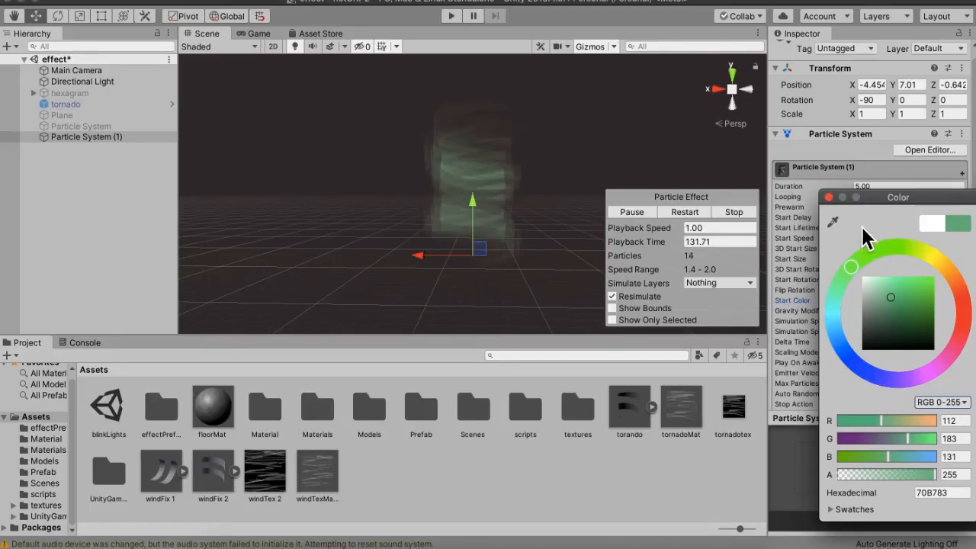
click(827, 196)
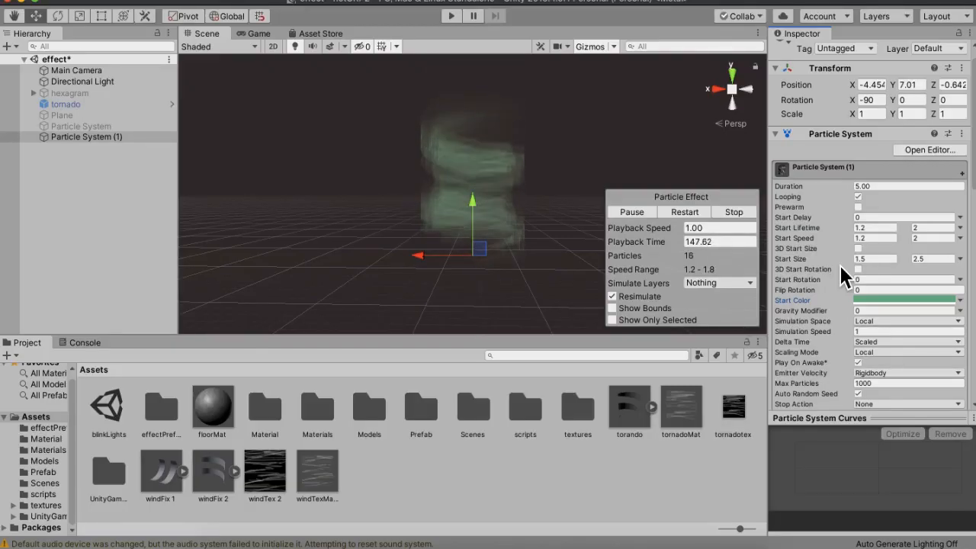
Enable the Size over Lifetime module on the particle system.
scroll(839, 263, down, 5)
scroll(840, 264, down, 5)
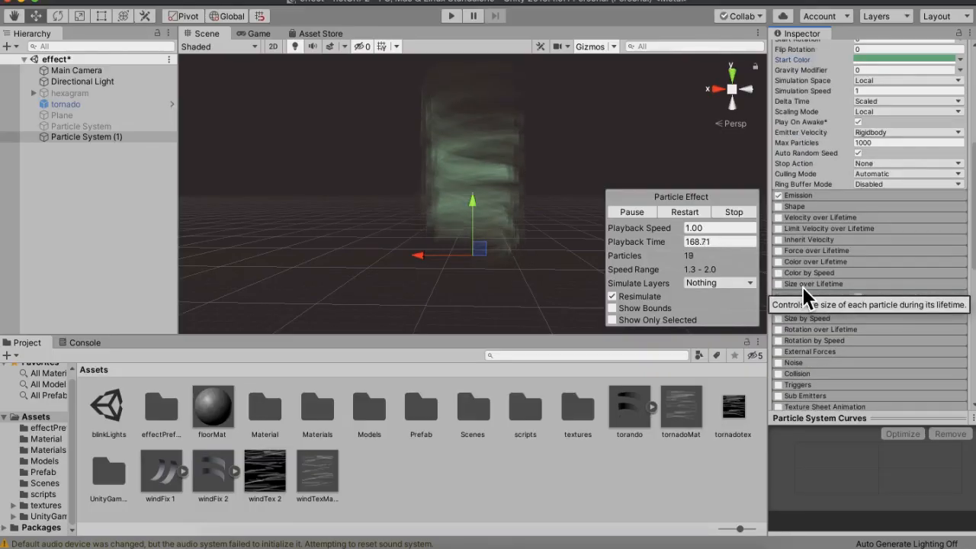
click(782, 287)
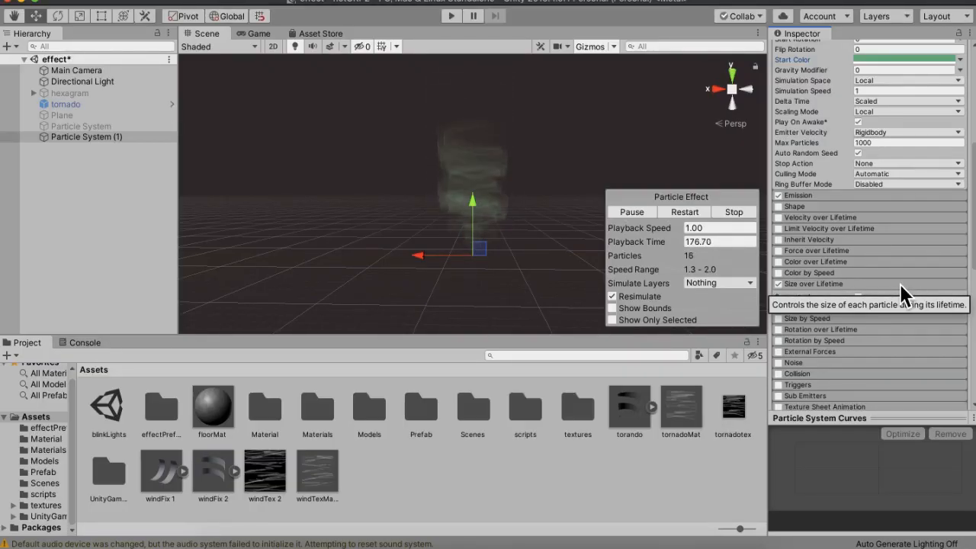
Set the particle system's Emission Rate over Time to 50 and its Gravity Modifier to -0.2.
click(839, 199)
click(869, 209)
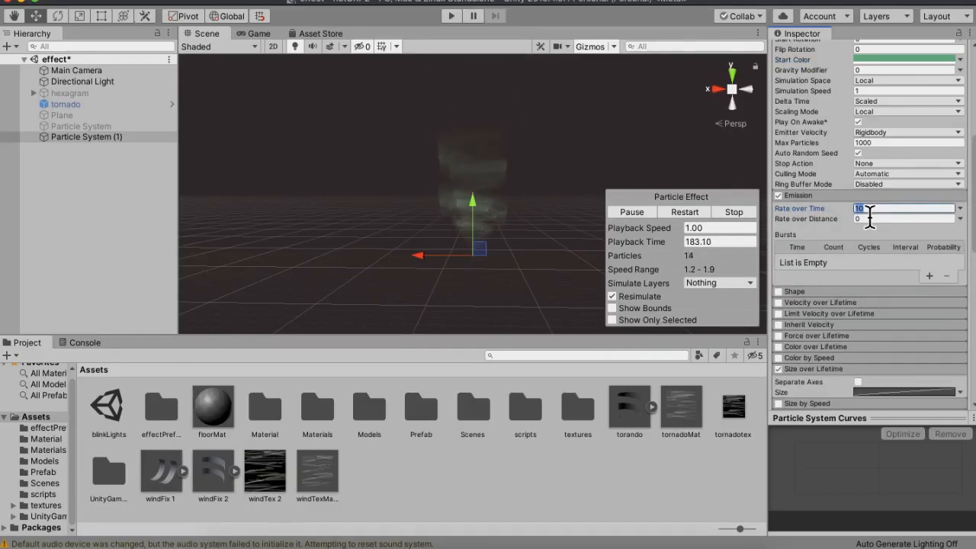
text(50)
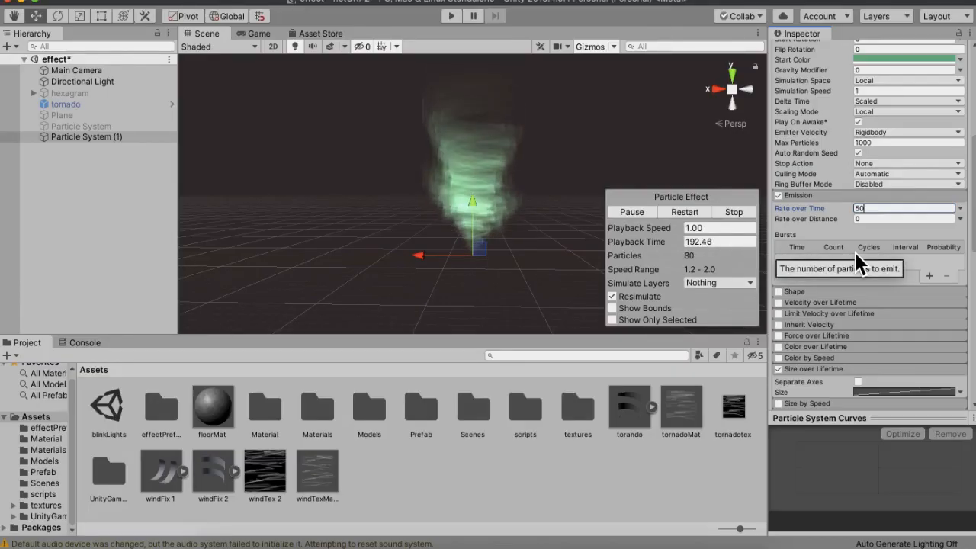
scroll(855, 253, up, 2)
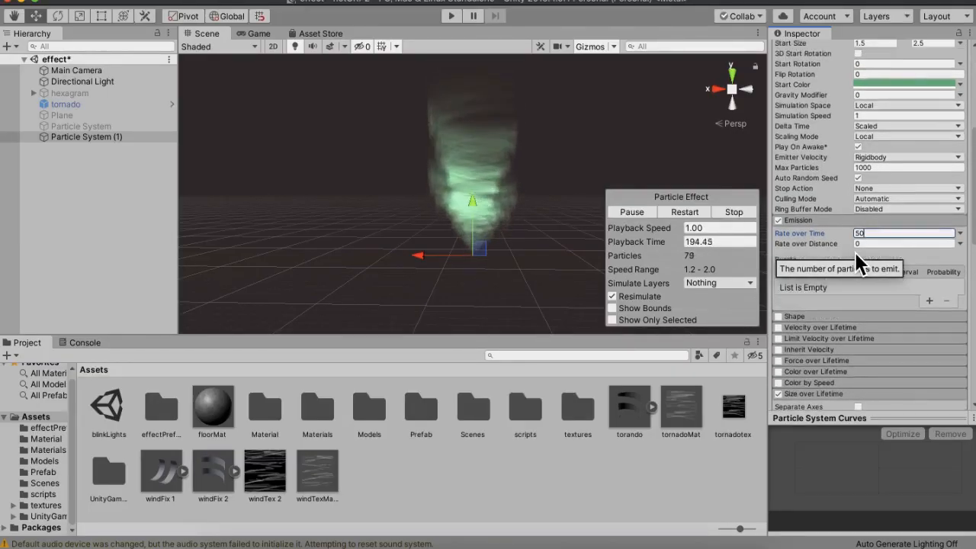
scroll(855, 252, up, 1)
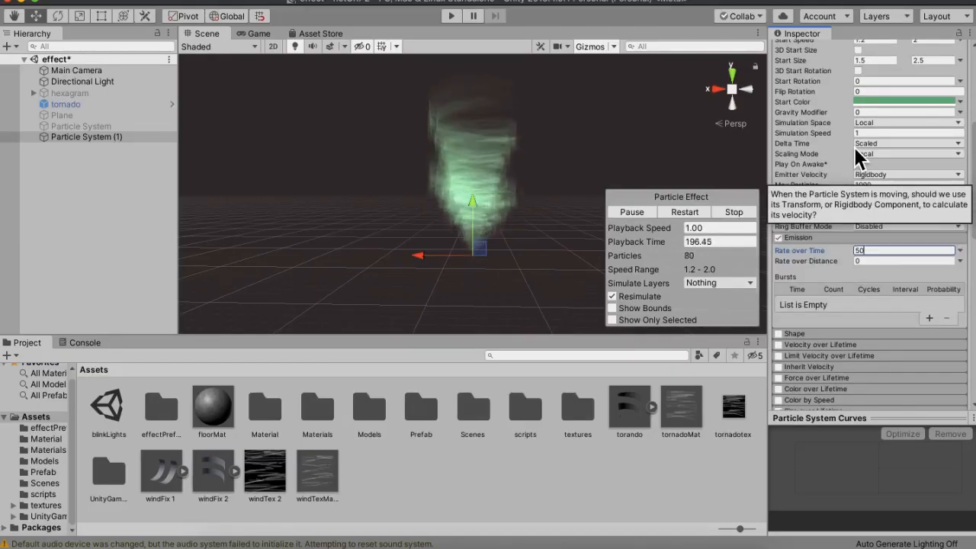
click(871, 112)
text(-0.2)
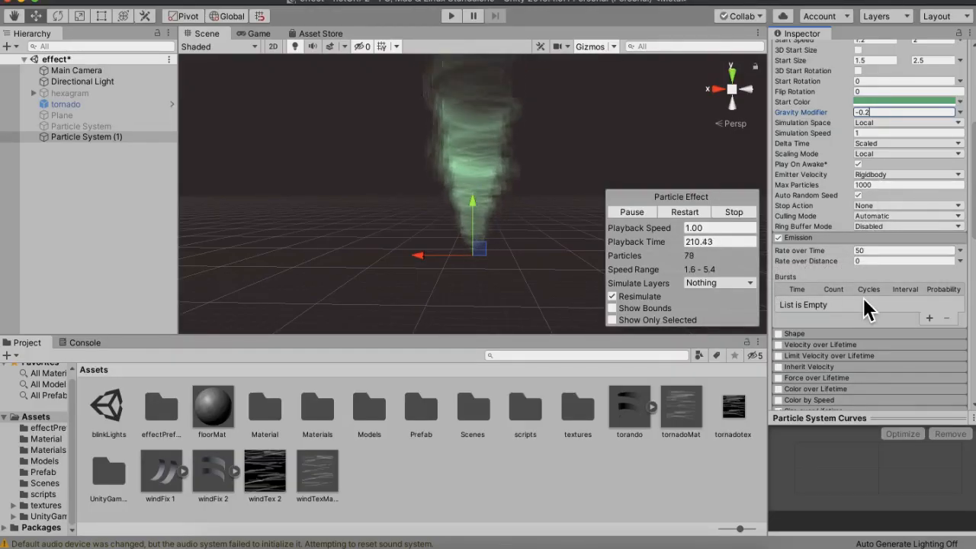
Enable Rotation over Lifetime with Separate Axes and set its values to Random Between Two Constants.
scroll(863, 298, down, 3)
scroll(864, 298, down, 6)
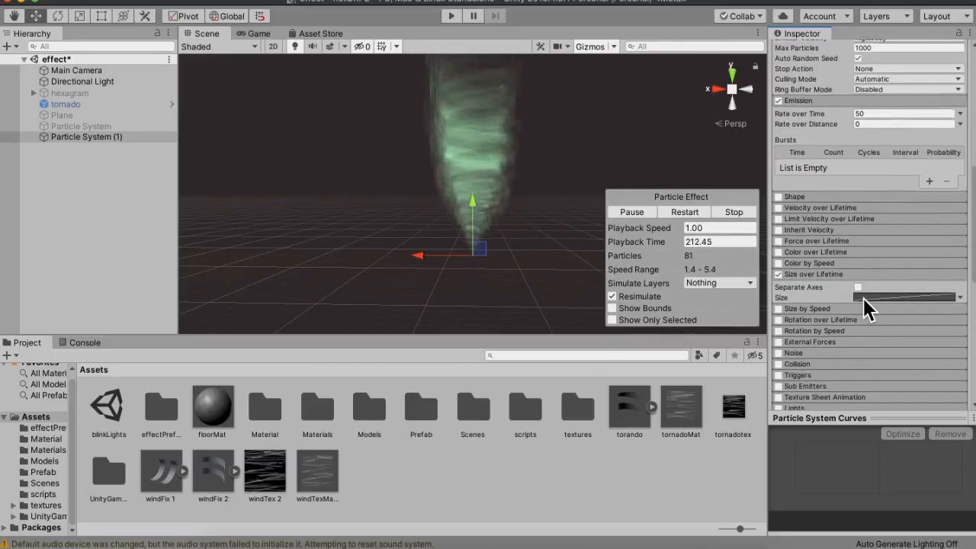
click(781, 323)
click(822, 320)
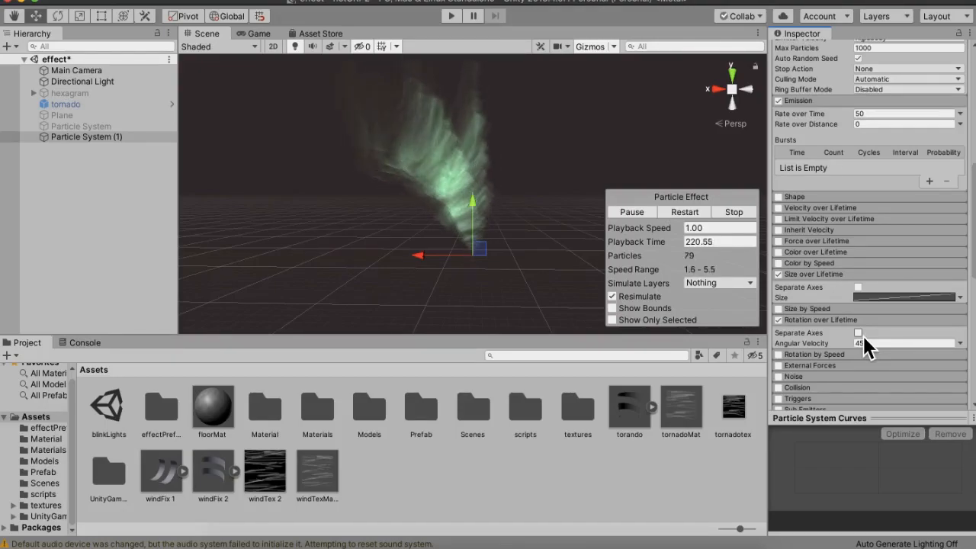
click(860, 334)
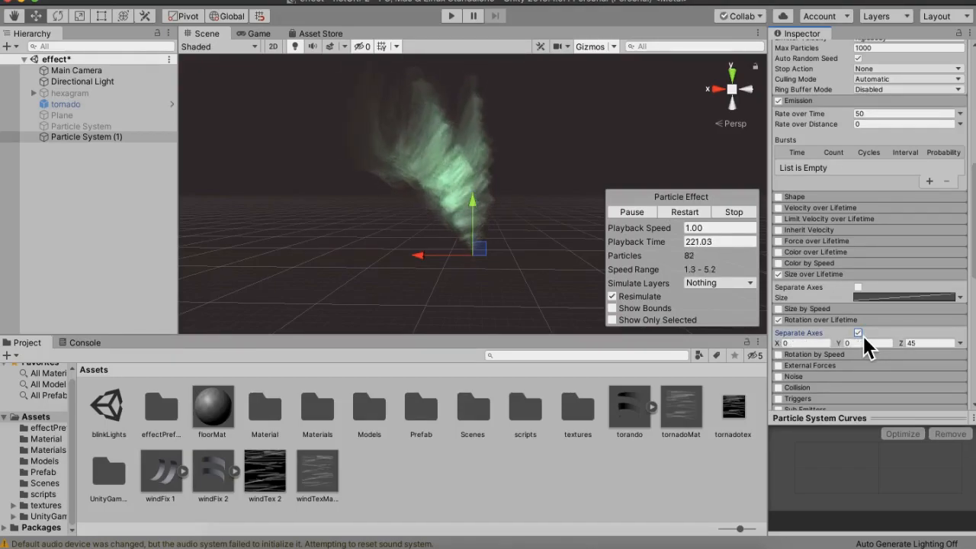
click(960, 344)
click(946, 378)
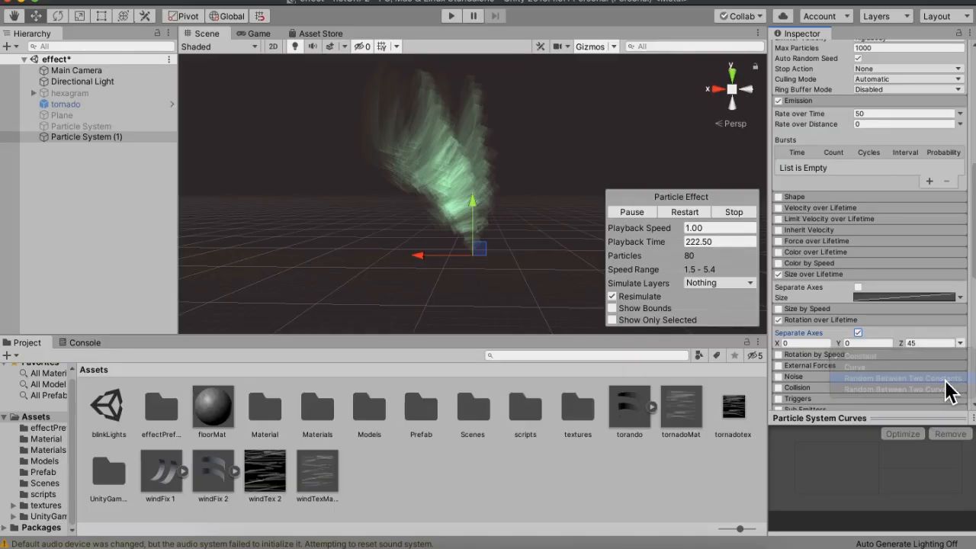
Set the Rotation over Lifetime range to -300 and 300 on each of the X, Y and Z axes.
click(806, 344)
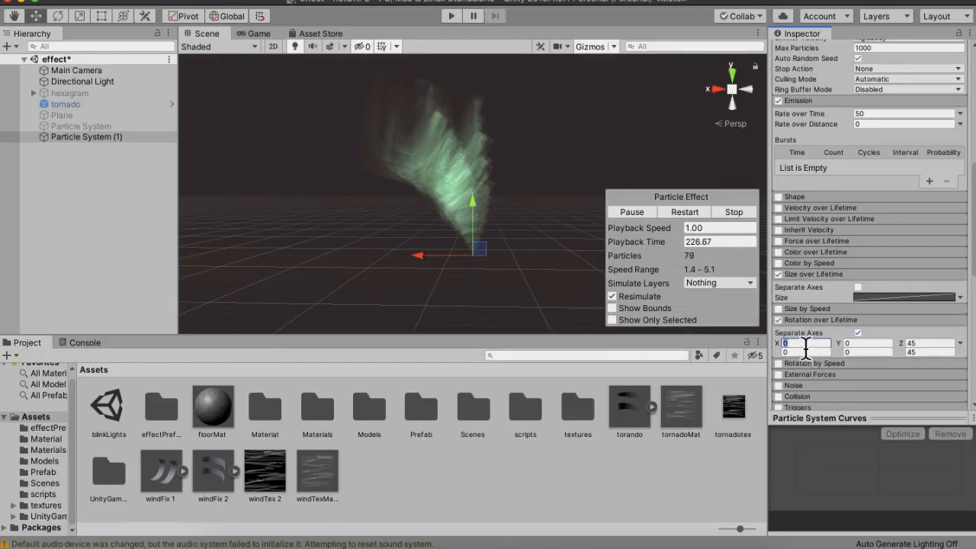
text(-300)
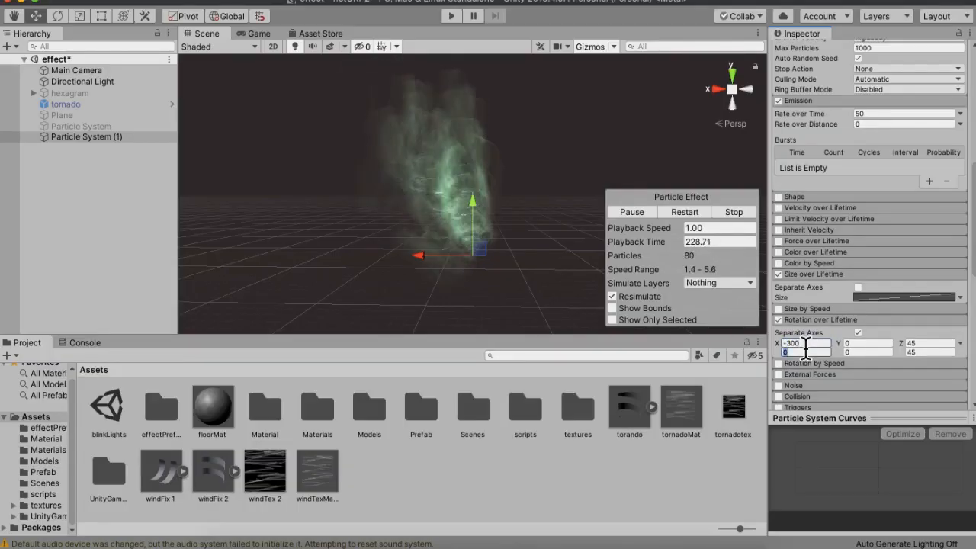
key(Tab)
text(300)
key(Tab)
text(-300)
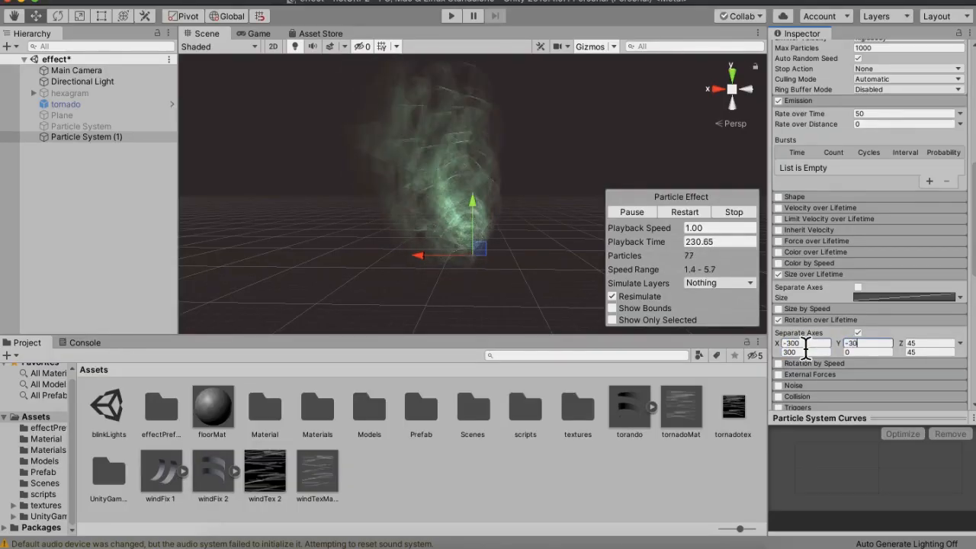
key(Tab)
text(300)
text(300)
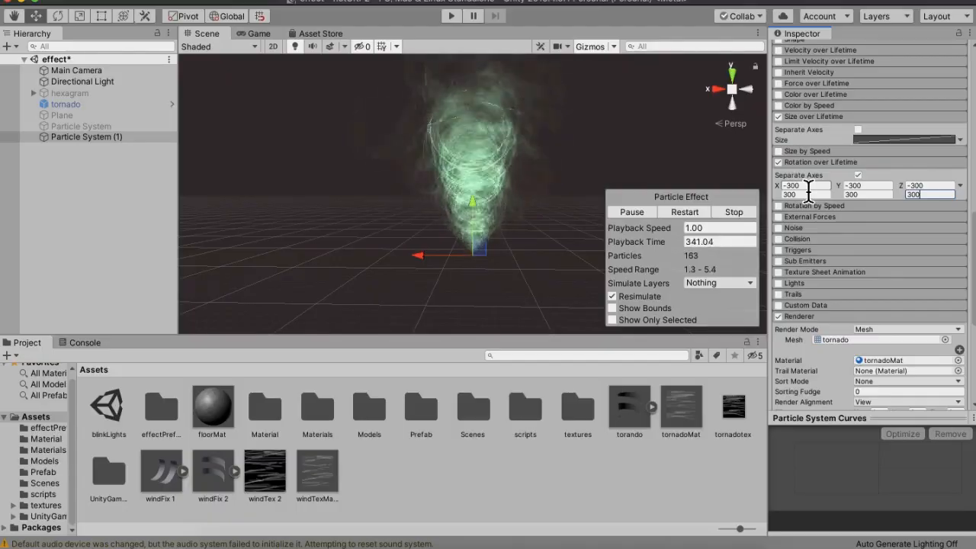
Lower the Start Color's alpha to make the particles more transparent and set the Emission Rate over Time to 250.
scroll(867, 244, up, 1)
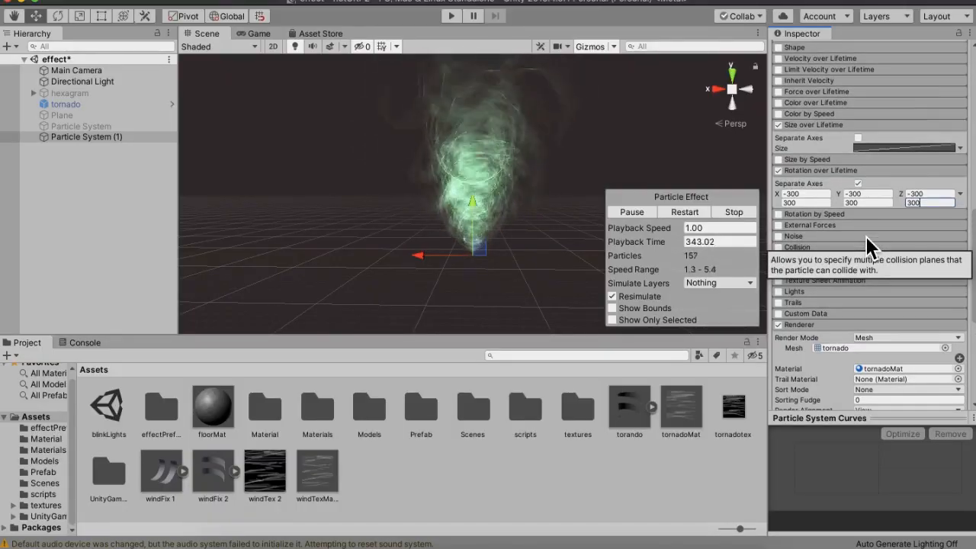
scroll(868, 244, up, 10)
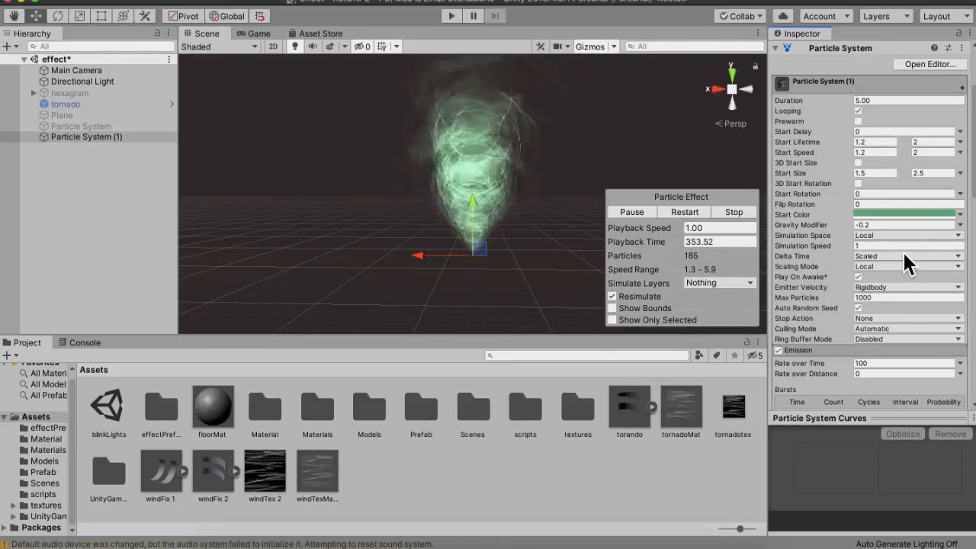
click(907, 215)
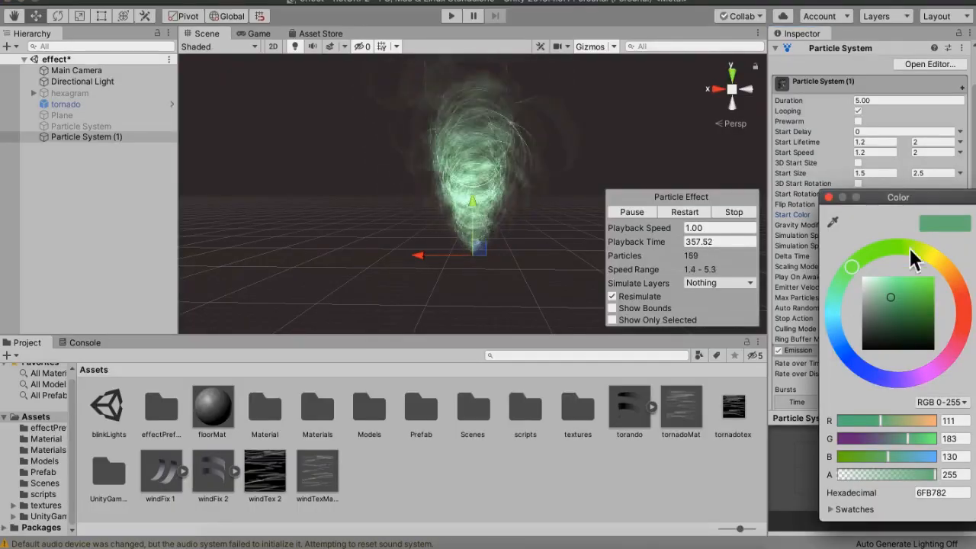
drag(938, 478, 877, 481)
click(829, 198)
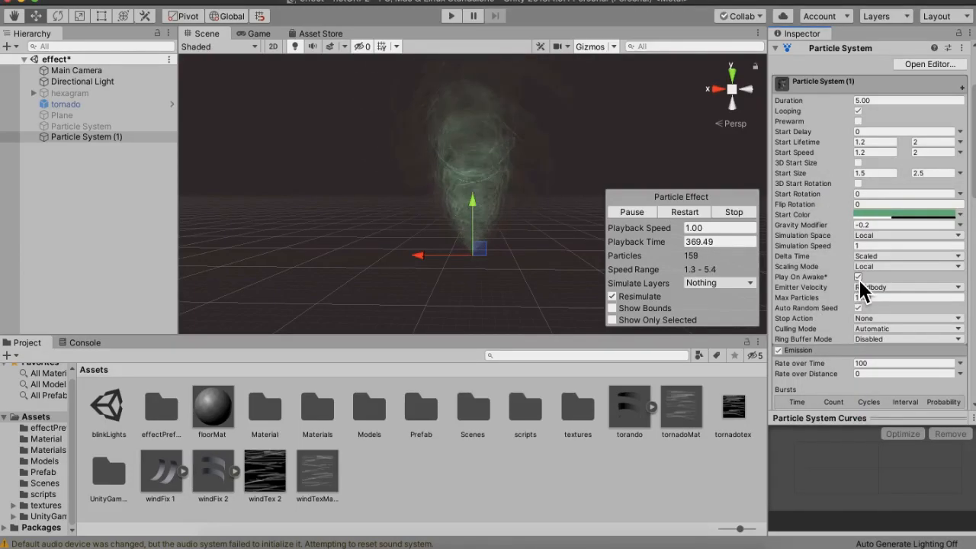
click(873, 363)
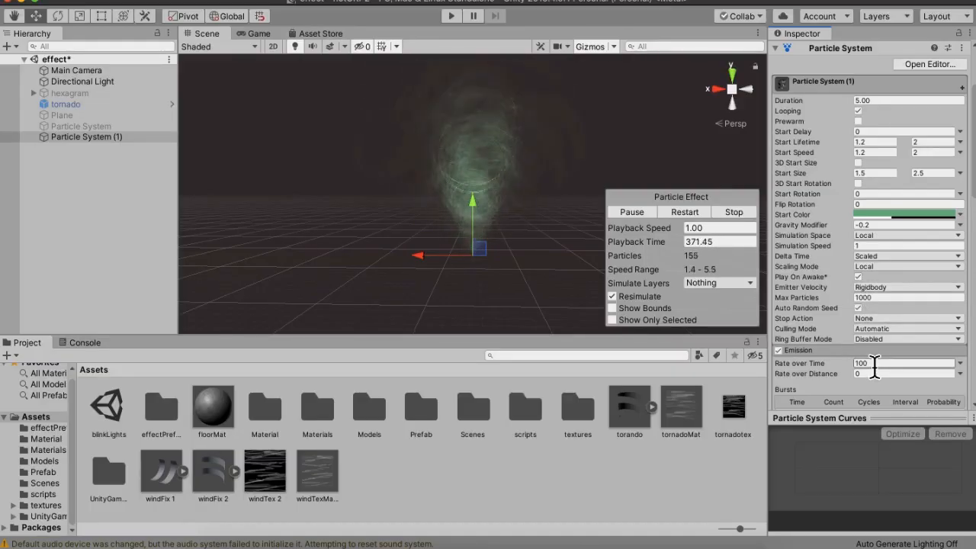
text(250)
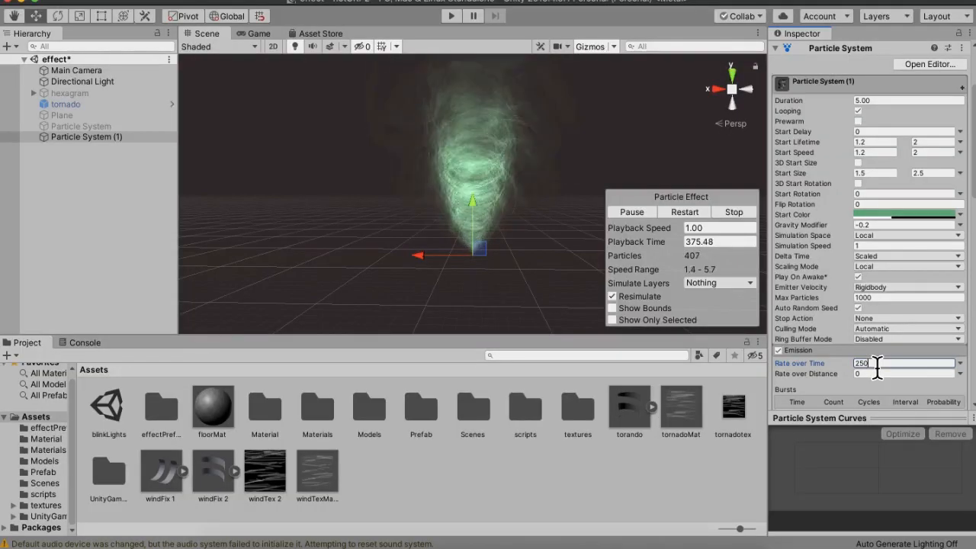